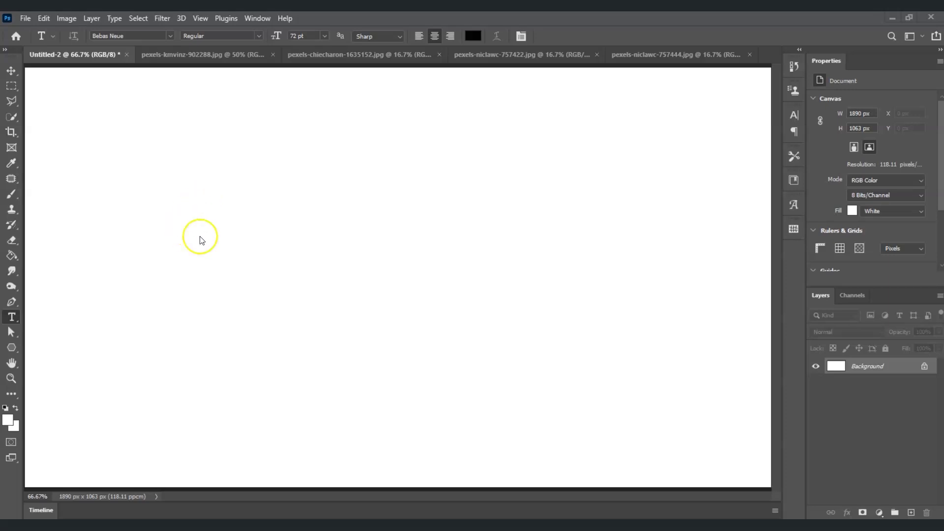
- Look through the flag, volcano, cathedral and hills photos, then return to the blank canvas
{"action": "left_click", "coordinate": [190, 57]}
{"action": "left_click", "coordinate": [358, 55]}
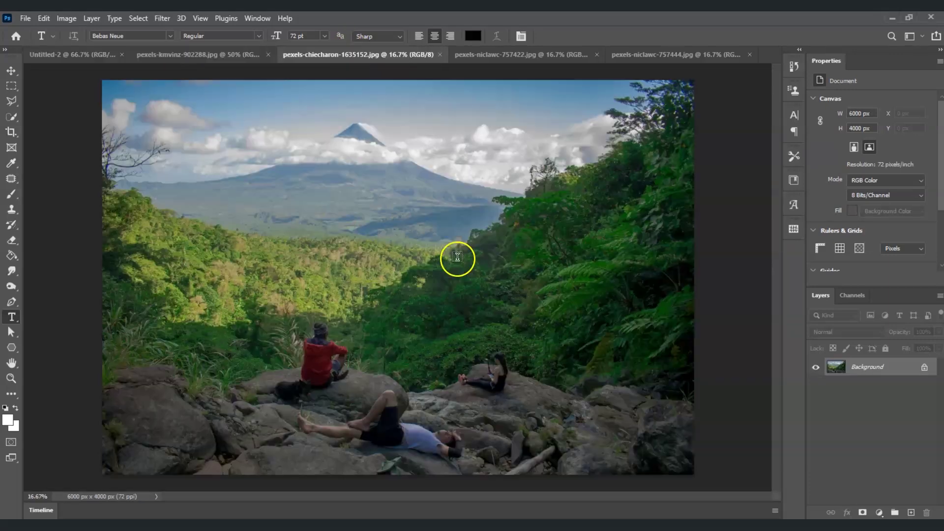
{"action": "left_click", "coordinate": [560, 55]}
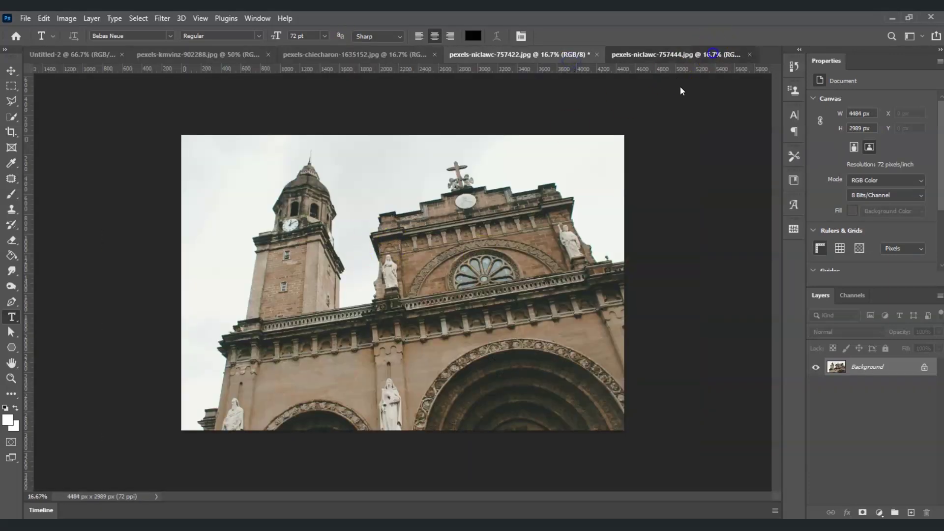
{"action": "left_click", "coordinate": [713, 54]}
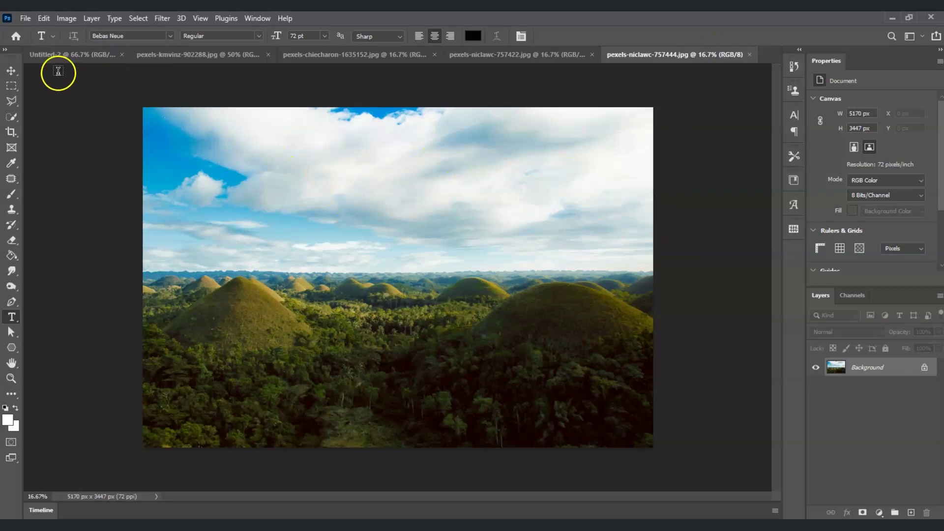
{"action": "left_click", "coordinate": [63, 54]}
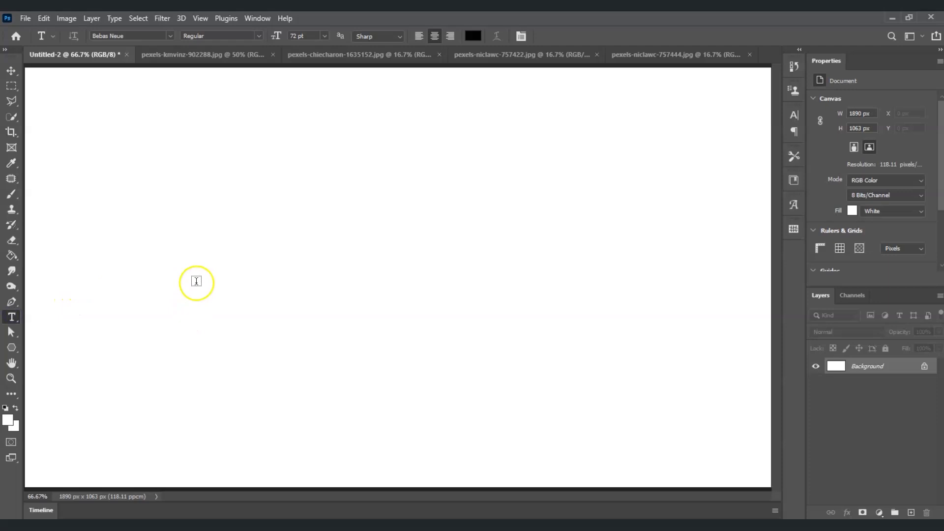
- Replace the placeholder with the text PHILIPPINES, fix the typos, and commit the type layer
{"action": "left_click", "coordinate": [284, 241]}
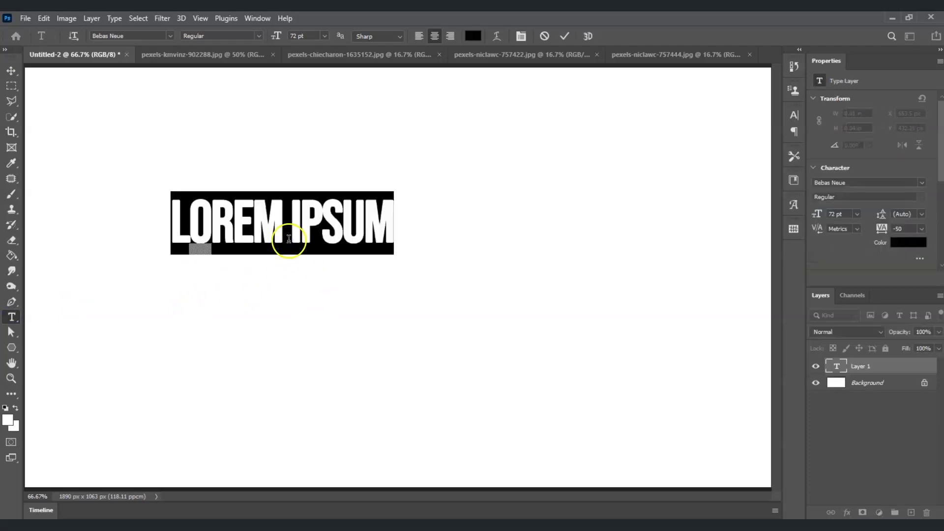
{"action": "left_click_drag", "start_coordinate": [173, 222], "coordinate": [405, 222]}
{"action": "type", "text": "PHILIPPIJ"}
{"action": "key", "text": "BackSpace"}
{"action": "type", "text": "NE"}
{"action": "key", "text": "BackSpace"}
{"action": "key", "text": "BackSpace"}
{"action": "type", "text": "J"}
{"action": "key", "text": "BackSpace"}
{"action": "type", "text": "NES"}
{"action": "left_click", "coordinate": [312, 322]}
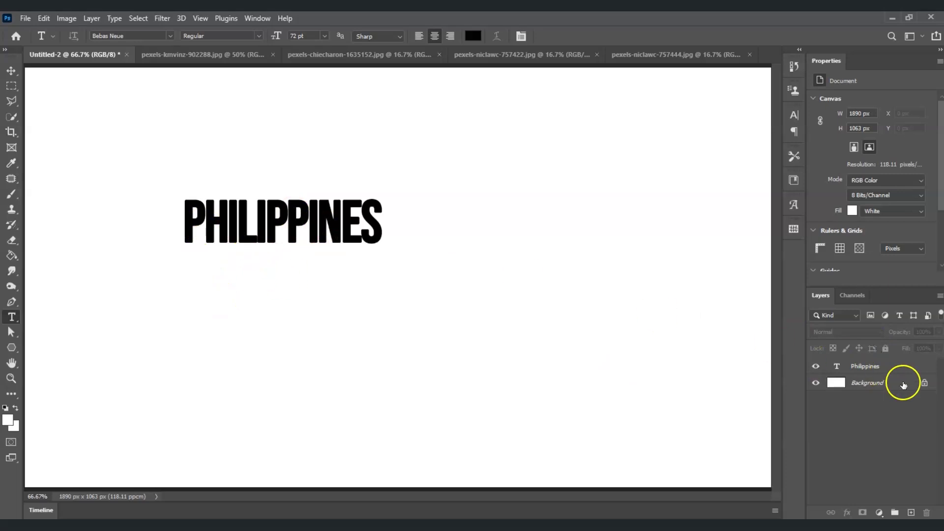
- Scale the PHILIPPINES text to about 333% (239.72 pt) and centre it on the canvas
{"action": "left_click", "coordinate": [887, 369]}
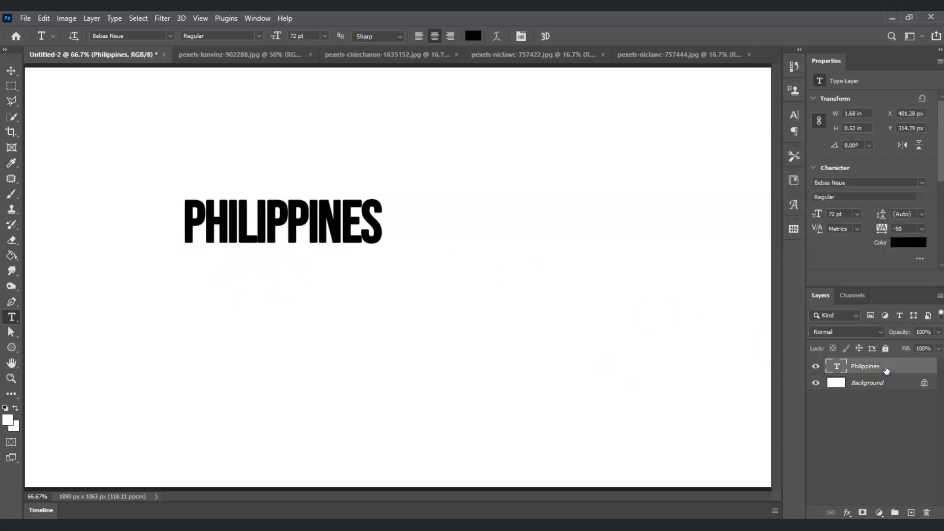
{"action": "key", "text": "ctrl+t"}
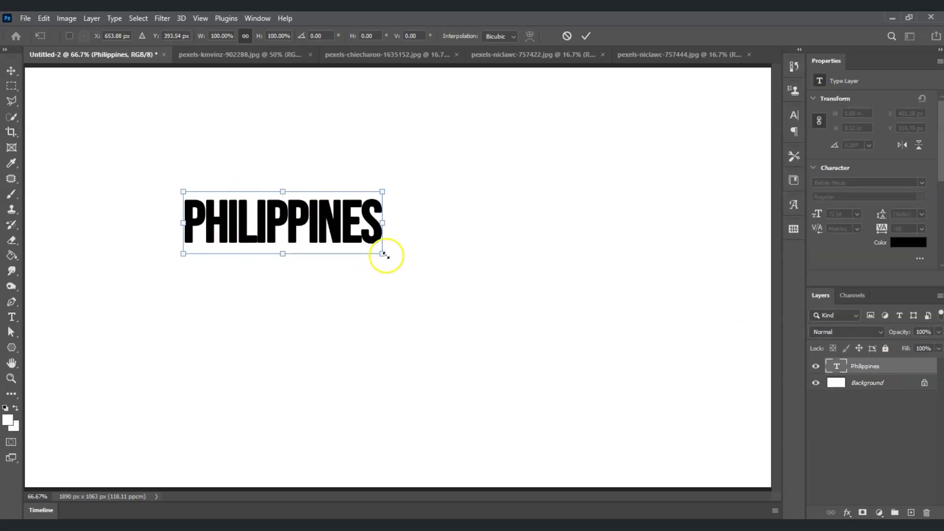
{"action": "left_click_drag", "start_coordinate": [382, 253], "coordinate": [778, 358]}
{"action": "left_click_drag", "start_coordinate": [637, 288], "coordinate": [531, 274]}
{"action": "left_click_drag", "start_coordinate": [695, 376], "coordinate": [747, 381]}
{"action": "mouse_move", "coordinate": [568, 325]}
{"action": "left_mouse_down"}
{"action": "mouse_move", "coordinate": [544, 315]}
{"action": "mouse_move", "coordinate": [552, 316]}
{"action": "left_mouse_up"}
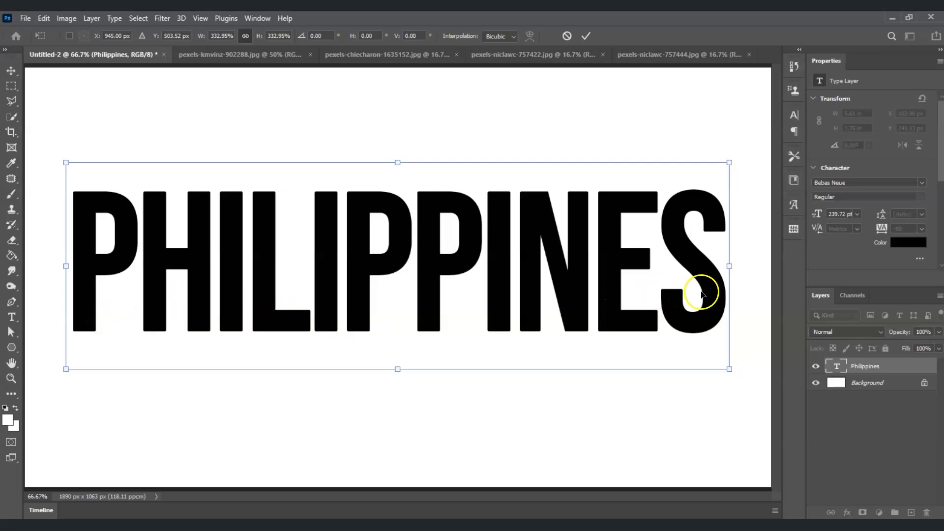
- Set the PHILIPPINES tracking to -75, nudge the word slightly right, and commit the edit
{"action": "double_click", "coordinate": [836, 366]}
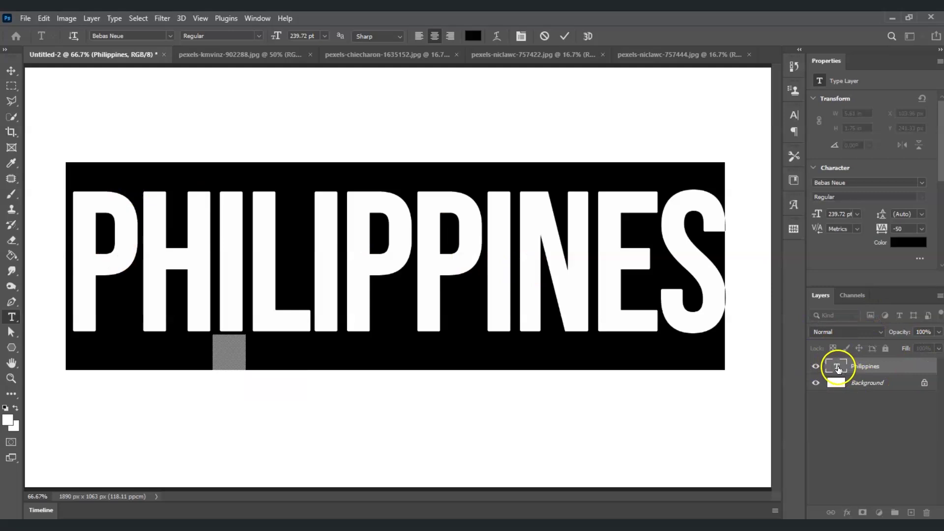
{"action": "left_click", "coordinate": [920, 229]}
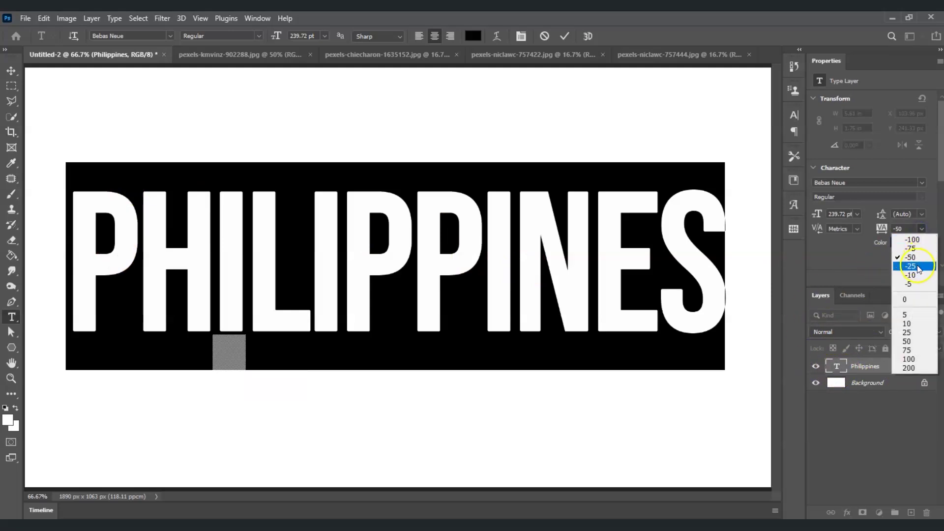
{"action": "left_click", "coordinate": [911, 249]}
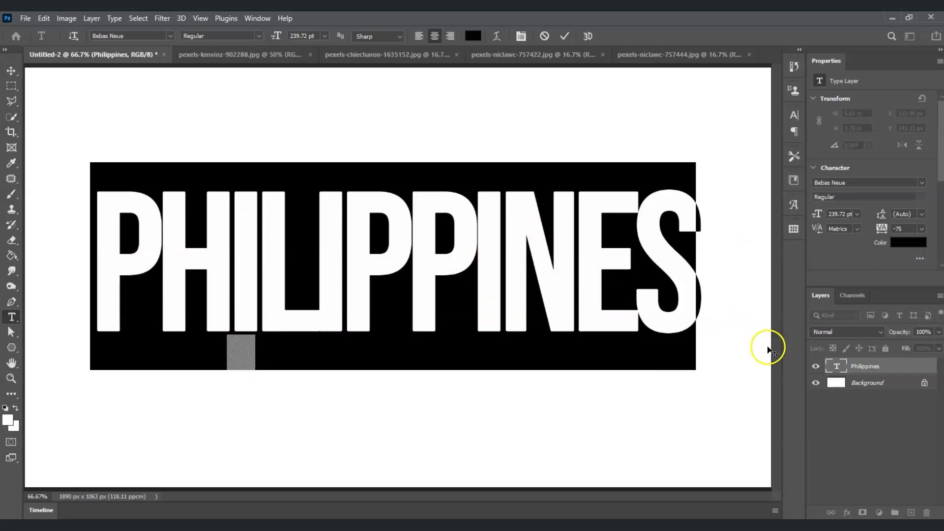
{"action": "left_click_drag", "start_coordinate": [707, 429], "coordinate": [712, 429]}
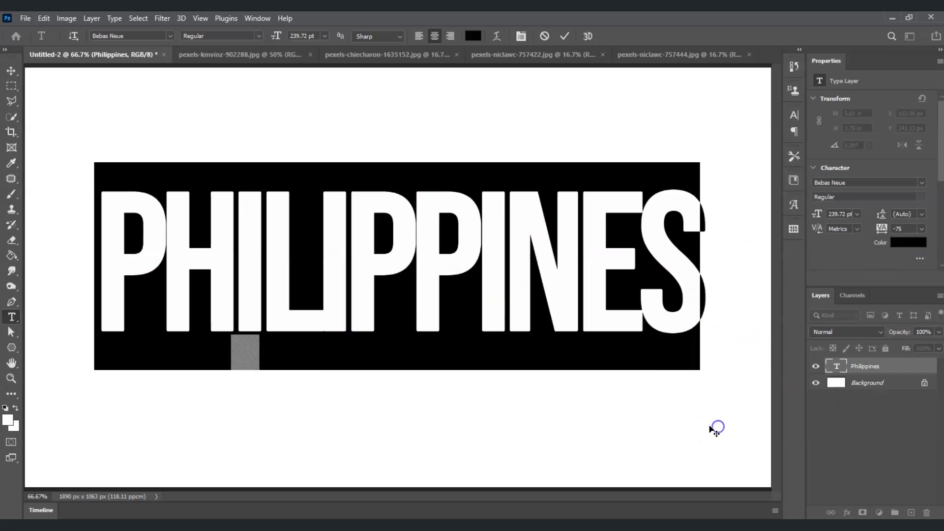
{"action": "left_click", "coordinate": [539, 301]}
{"action": "left_click", "coordinate": [605, 341]}
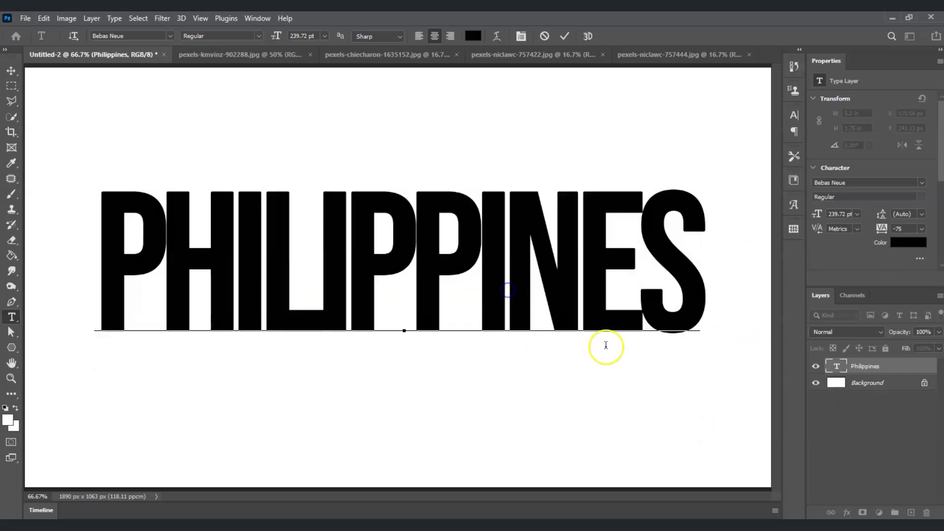
{"action": "left_click", "coordinate": [915, 426]}
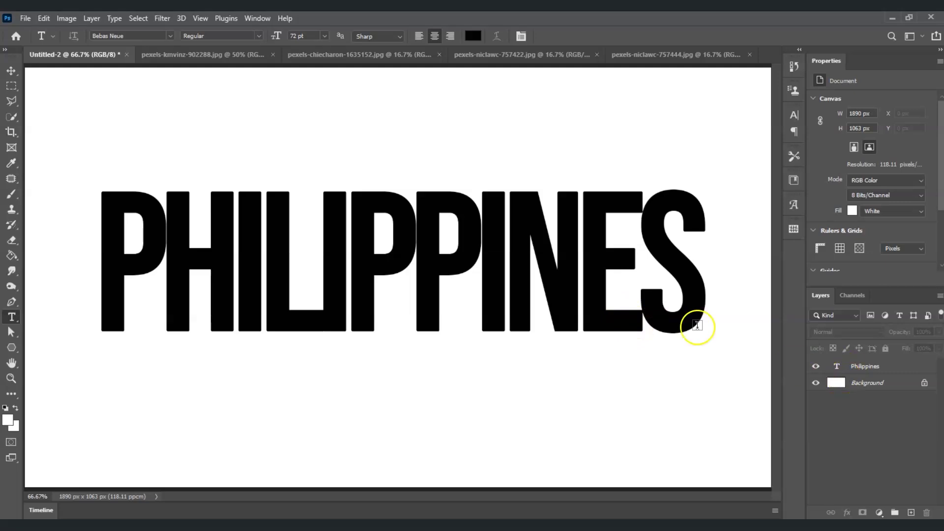
- Drag the flag photo into the PHILIPPINES document as a new layer
{"action": "left_click", "coordinate": [163, 55]}
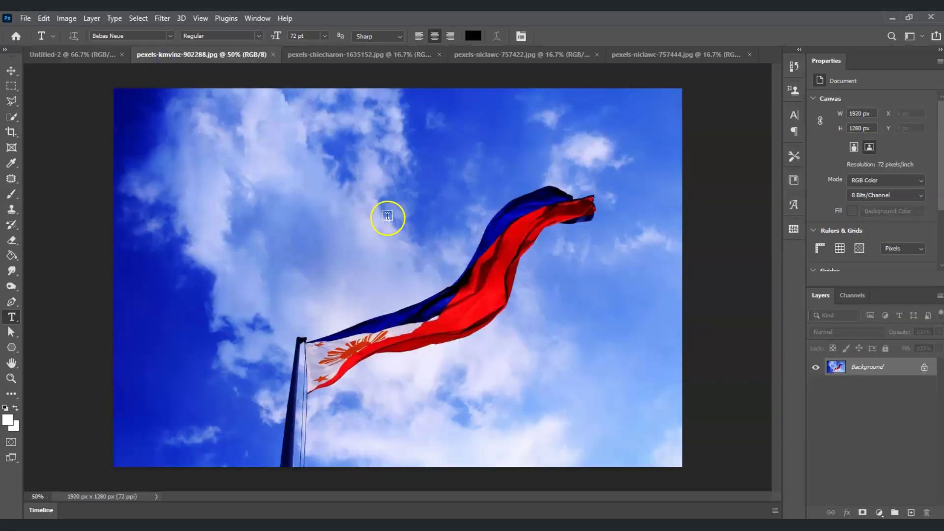
{"action": "key", "text": "v"}
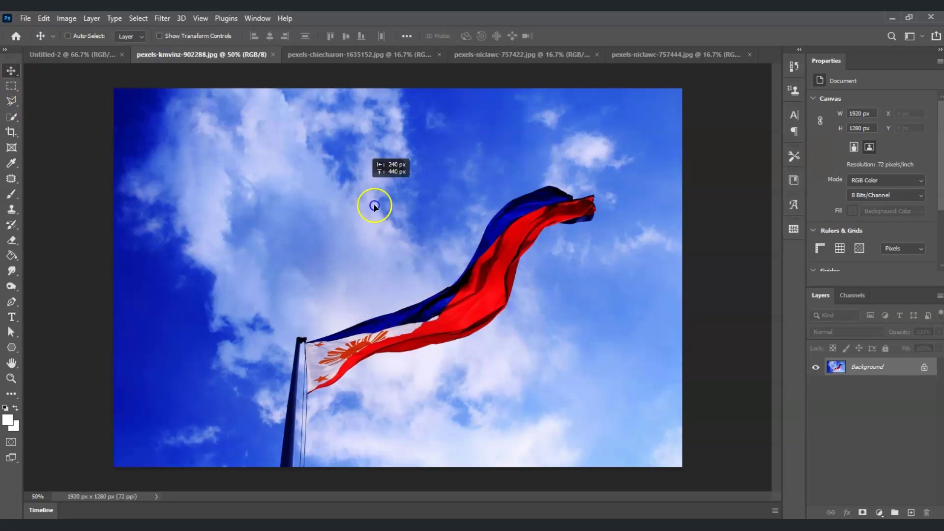
{"action": "left_click", "coordinate": [66, 54]}
{"action": "left_click_drag", "start_coordinate": [364, 243], "coordinate": [357, 277]}
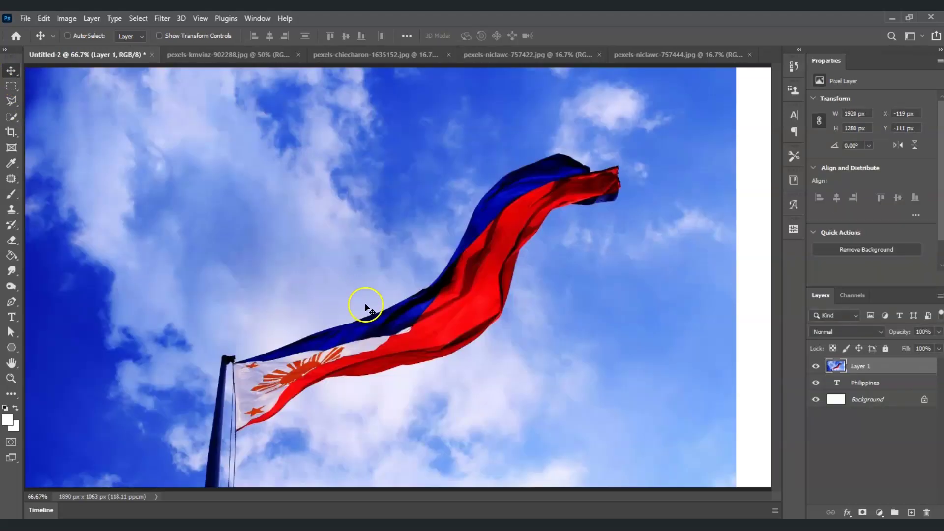
{"action": "mouse_move", "coordinate": [564, 308]}
{"action": "left_mouse_down"}
{"action": "mouse_move", "coordinate": [493, 310]}
{"action": "mouse_move", "coordinate": [563, 305]}
{"action": "left_mouse_up"}
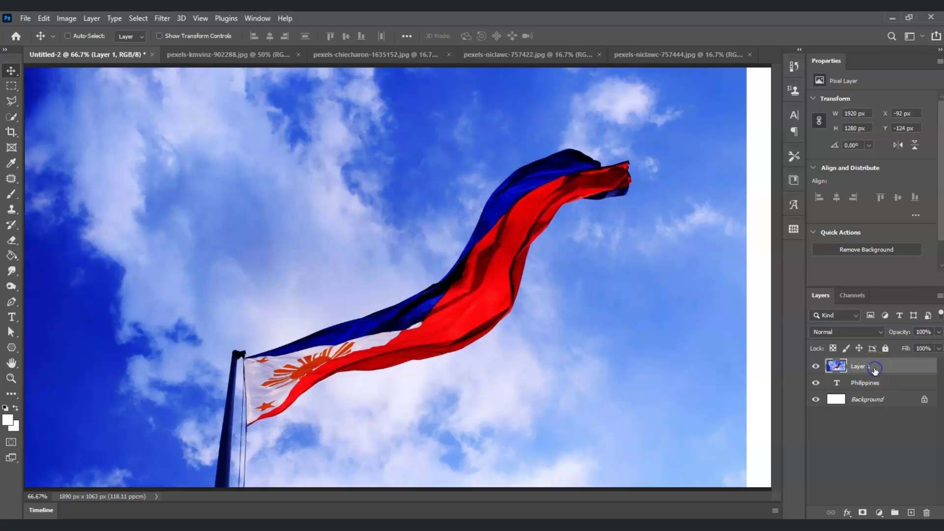
- Shrink the flag layer to about 35% and place it over the word's opening letters
{"action": "key", "text": "ctrl+t"}
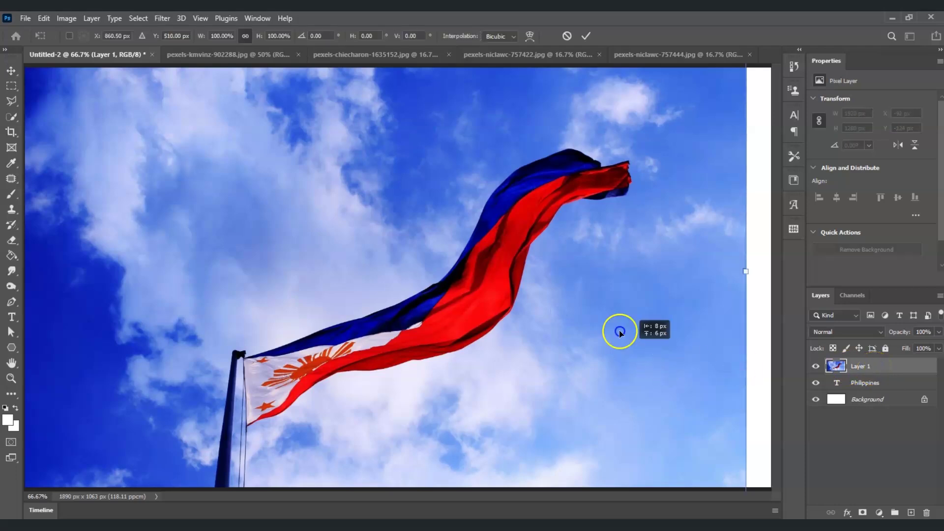
{"action": "left_click_drag", "start_coordinate": [618, 330], "coordinate": [583, 259]}
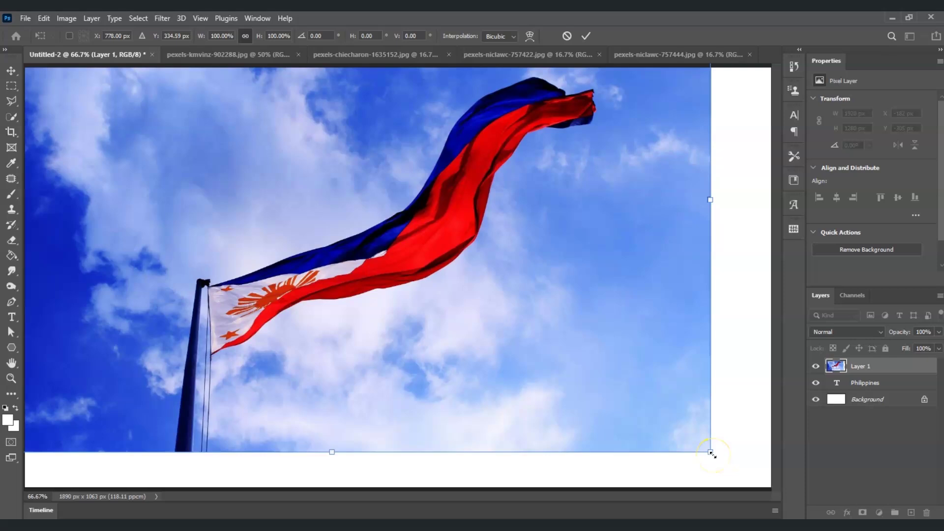
{"action": "left_click_drag", "start_coordinate": [709, 451], "coordinate": [275, 152]}
{"action": "left_click_drag", "start_coordinate": [129, 84], "coordinate": [224, 294]}
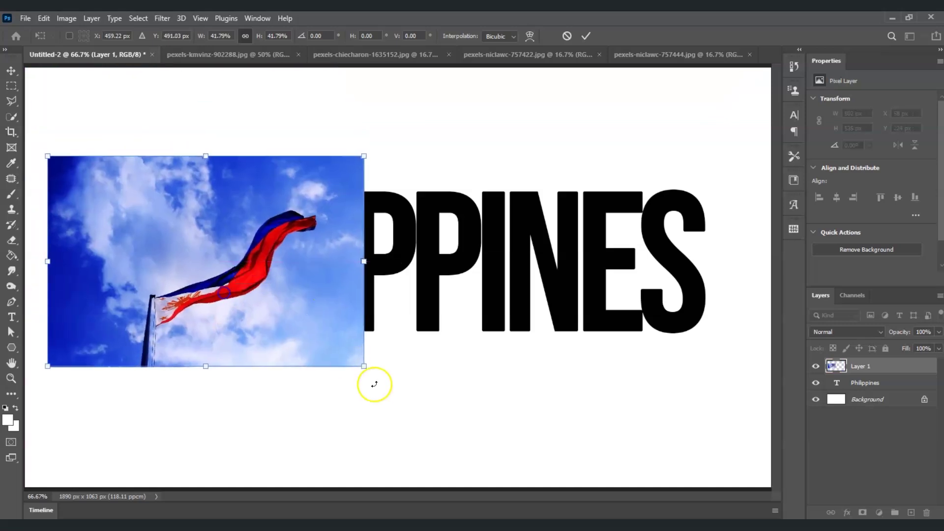
{"action": "left_click_drag", "start_coordinate": [364, 367], "coordinate": [316, 341]}
{"action": "left_click_drag", "start_coordinate": [236, 283], "coordinate": [214, 302]}
{"action": "left_click", "coordinate": [866, 369]}
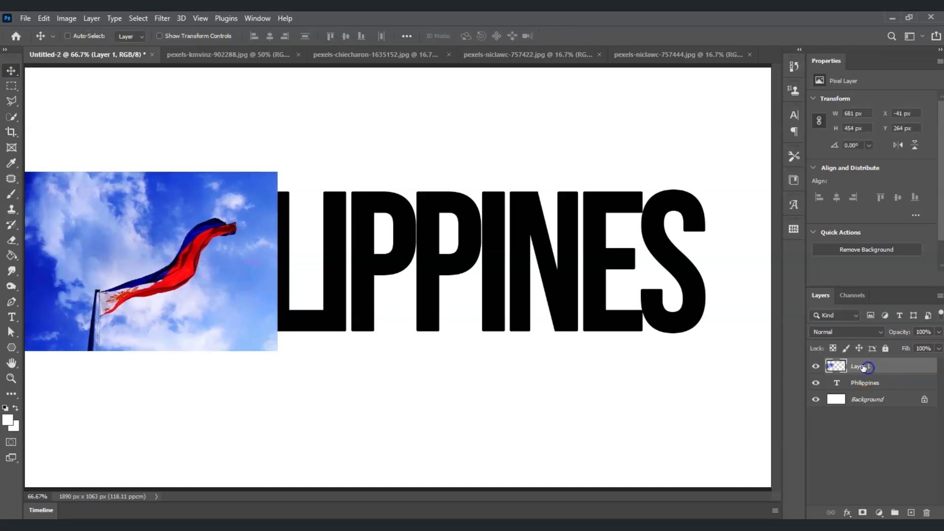
- Clip the flag layer to the text and move it to fill the letters PHIL
{"action": "right_click", "coordinate": [872, 366]}
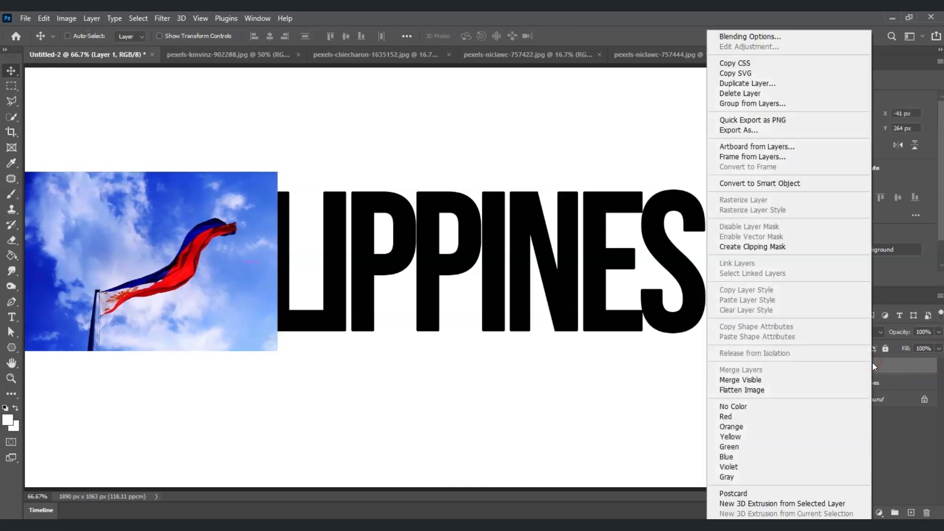
{"action": "left_click", "coordinate": [761, 244]}
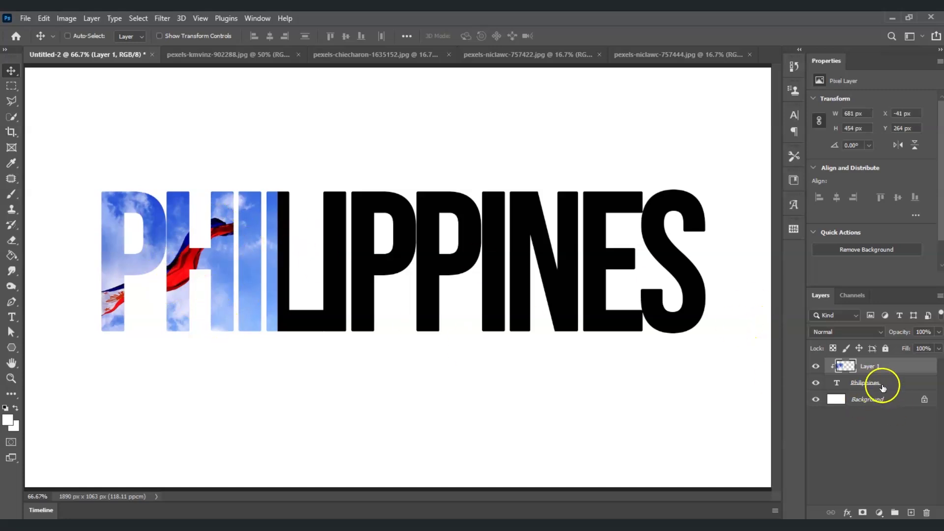
{"action": "left_click_drag", "start_coordinate": [175, 313], "coordinate": [270, 245]}
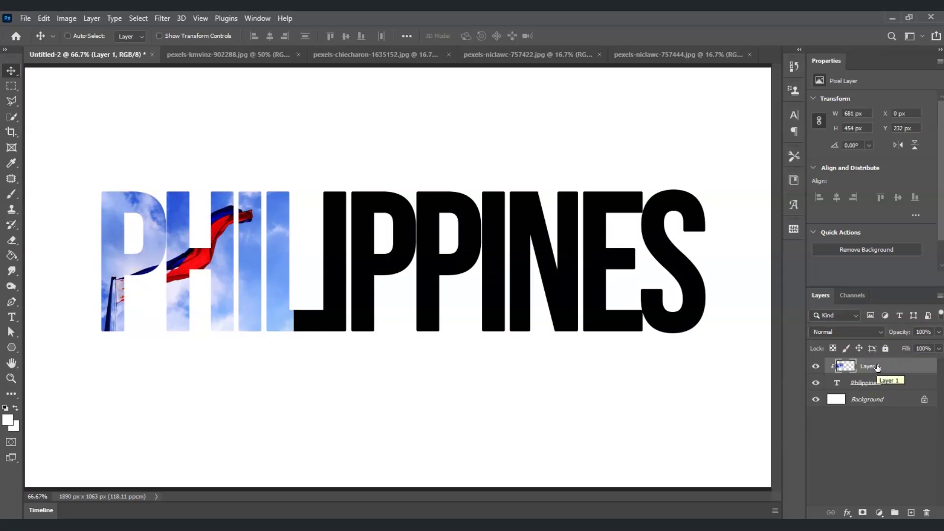
- Rotate the clipped flag photo and enlarge it to 1078 × 923 px over the first letters
{"action": "key", "text": "ctrl+t"}
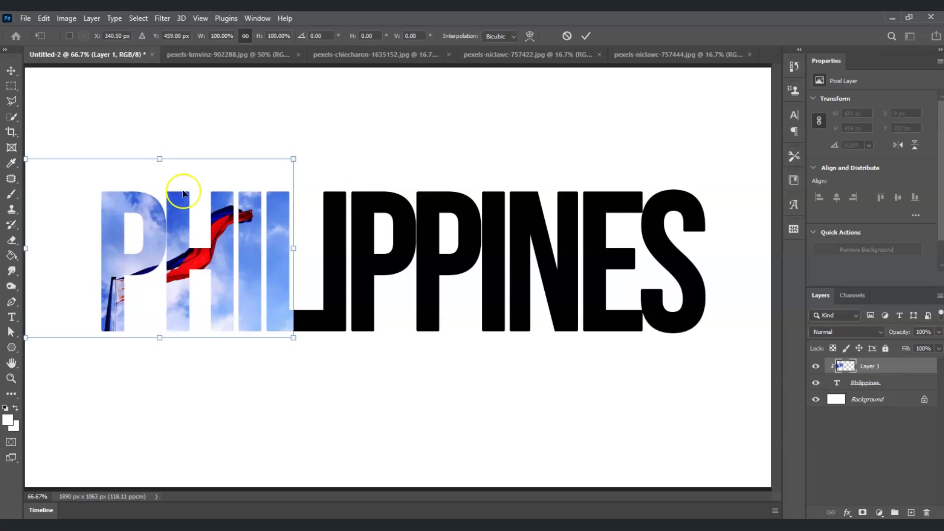
{"action": "left_click_drag", "start_coordinate": [141, 141], "coordinate": [192, 142]}
{"action": "left_click_drag", "start_coordinate": [170, 241], "coordinate": [192, 212]}
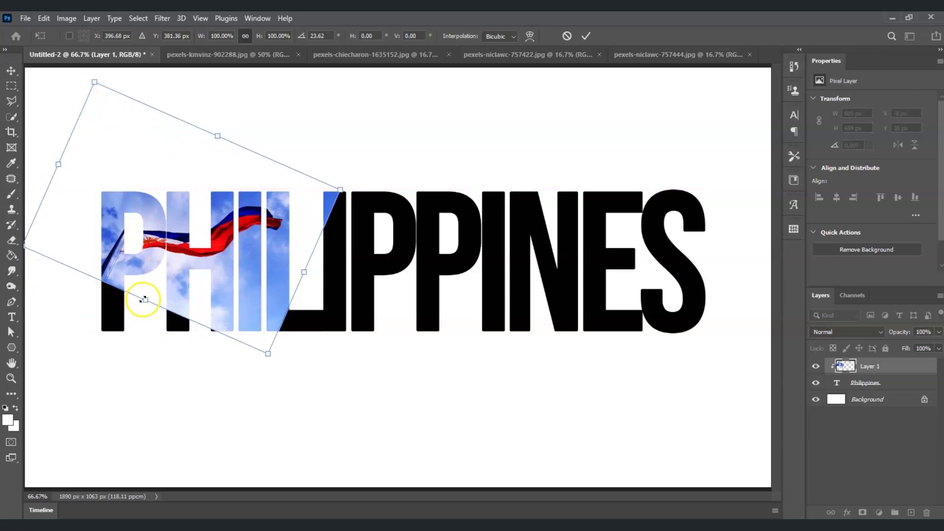
{"action": "left_click_drag", "start_coordinate": [144, 299], "coordinate": [148, 352]}
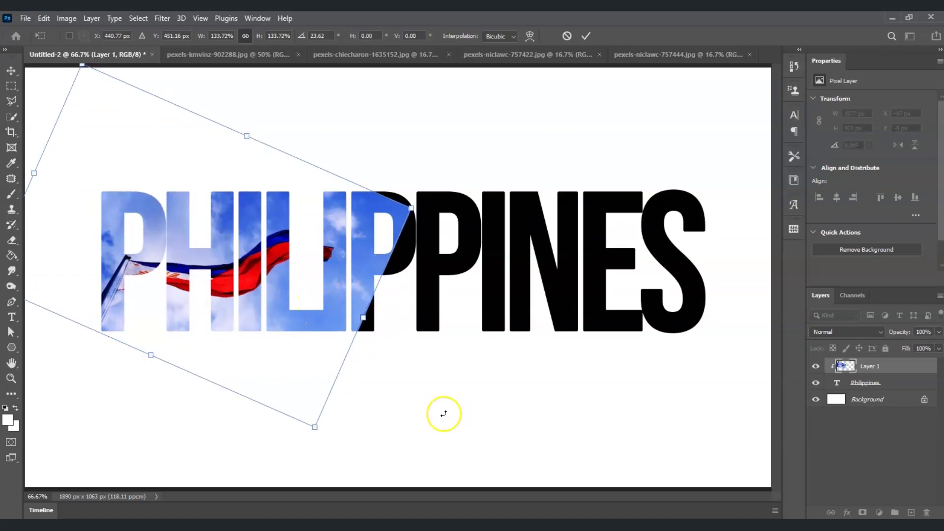
{"action": "key", "text": "Return"}
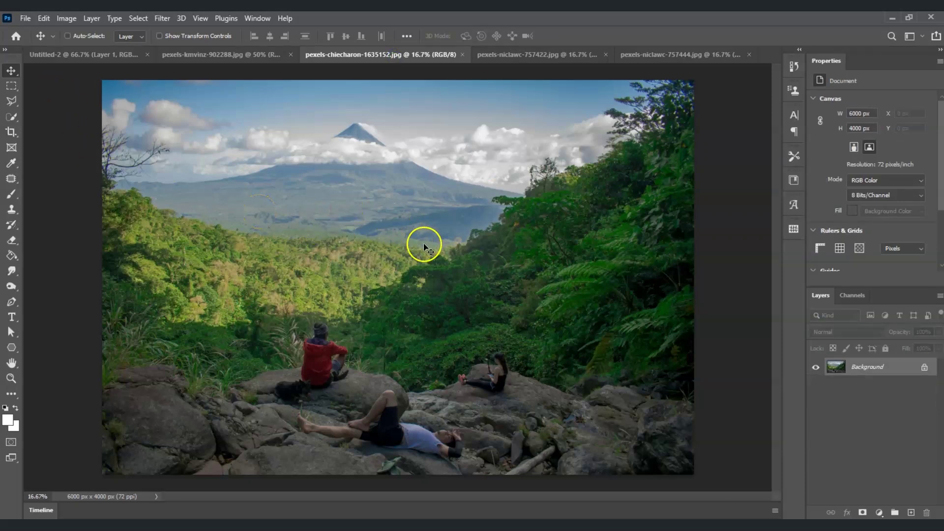
{"action": "left_click", "coordinate": [92, 58]}
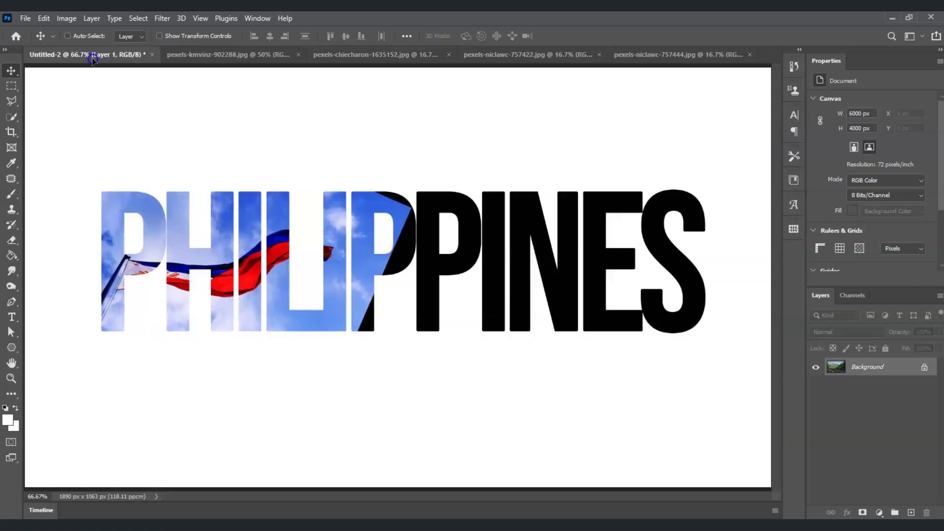
{"action": "left_click_drag", "start_coordinate": [414, 270], "coordinate": [414, 271]}
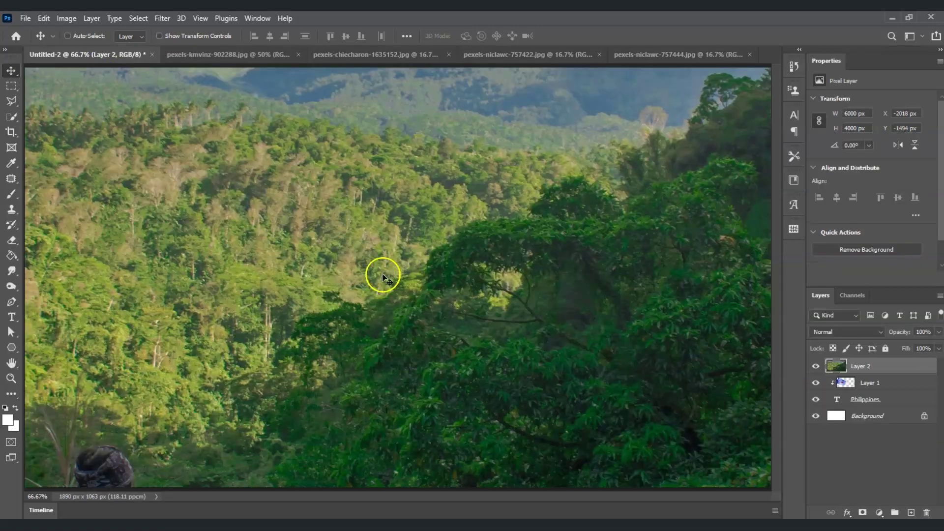
{"action": "left_click_drag", "start_coordinate": [529, 312], "coordinate": [420, 320]}
{"action": "left_click_drag", "start_coordinate": [615, 267], "coordinate": [413, 376]}
{"action": "left_click_drag", "start_coordinate": [637, 256], "coordinate": [388, 355]}
{"action": "left_click_drag", "start_coordinate": [510, 299], "coordinate": [530, 271]}
{"action": "key", "text": "Delete"}
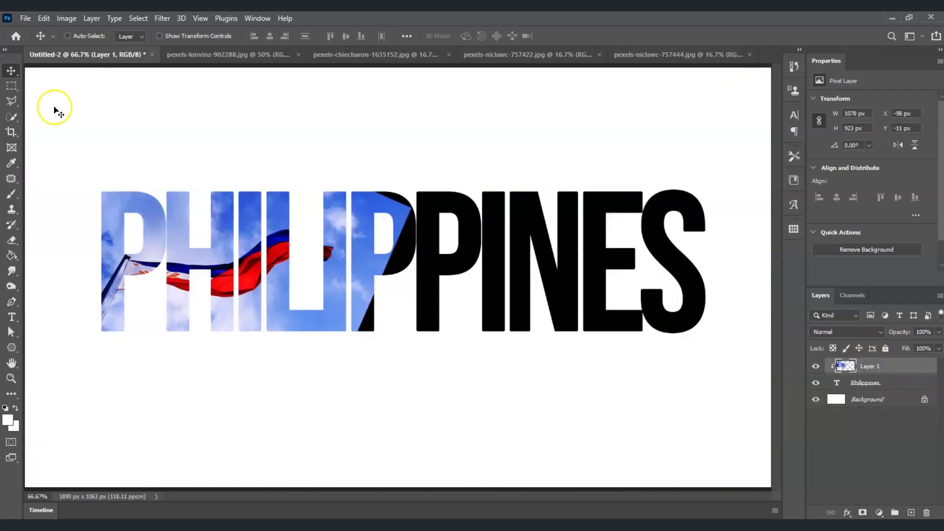
{"action": "left_click", "coordinate": [390, 55]}
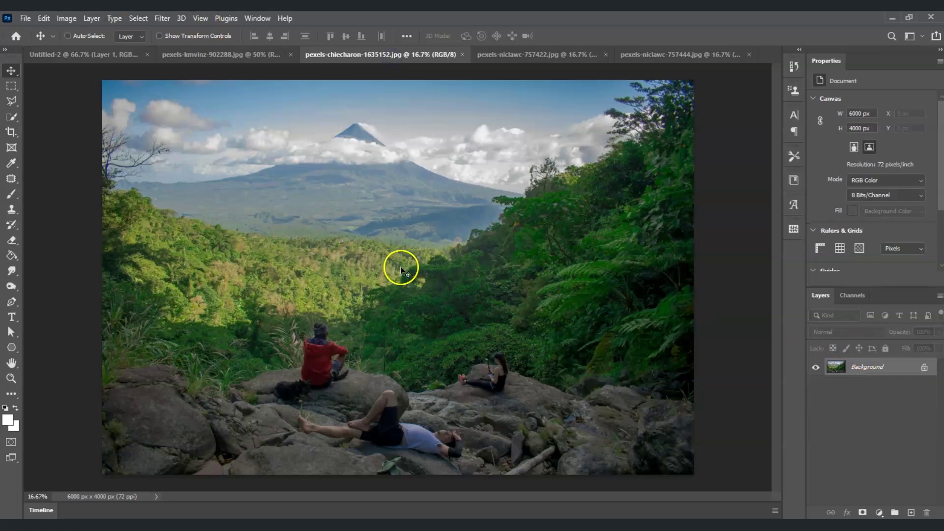
- Resize the volcano photo using the 960 × 640 px 144 ppi Image Size preset
{"action": "left_click", "coordinate": [64, 18]}
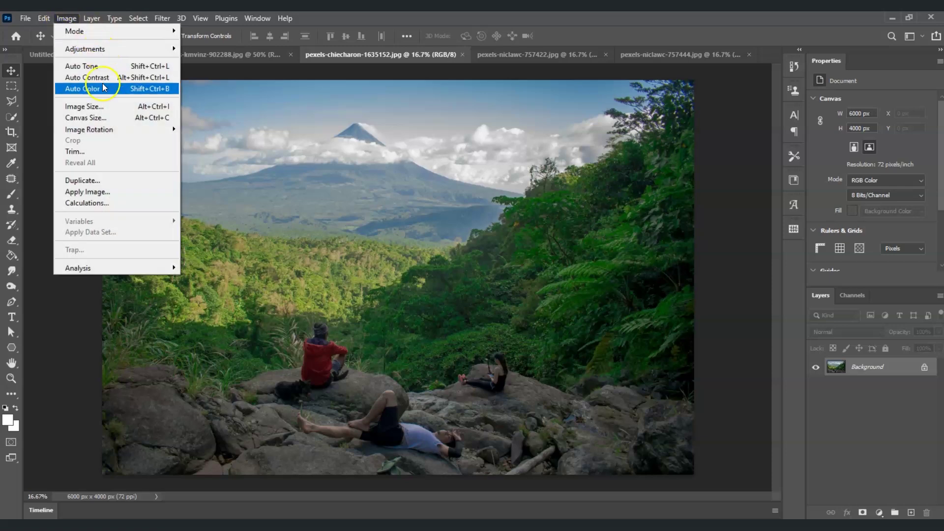
{"action": "left_click", "coordinate": [102, 106]}
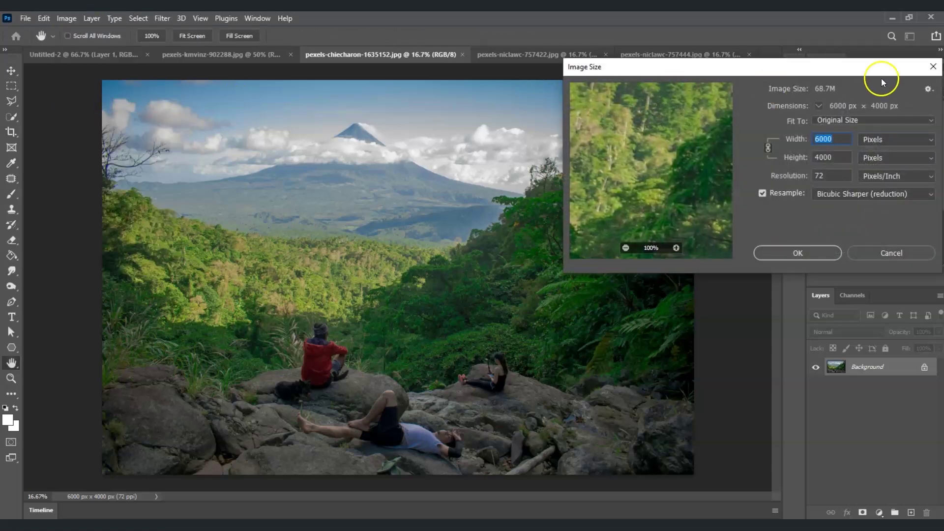
{"action": "left_click_drag", "start_coordinate": [809, 77], "coordinate": [745, 78]}
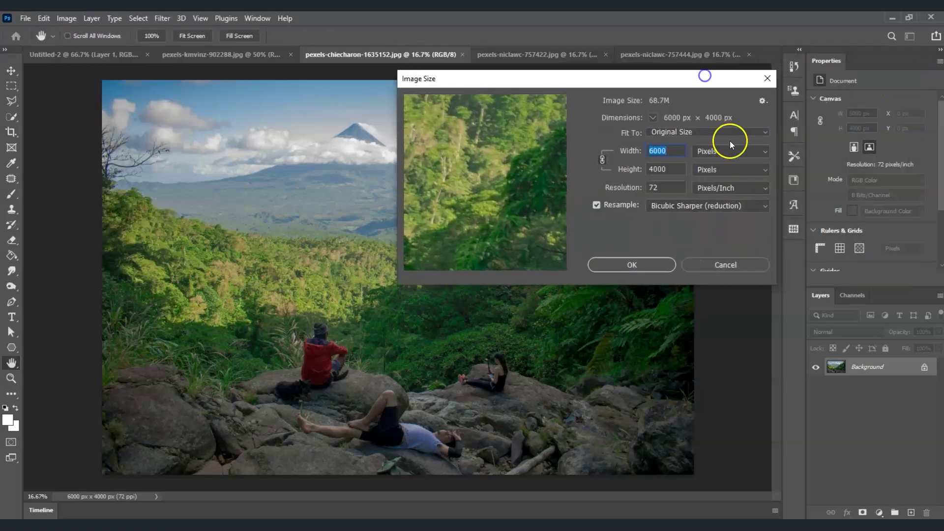
{"action": "left_click", "coordinate": [765, 135]}
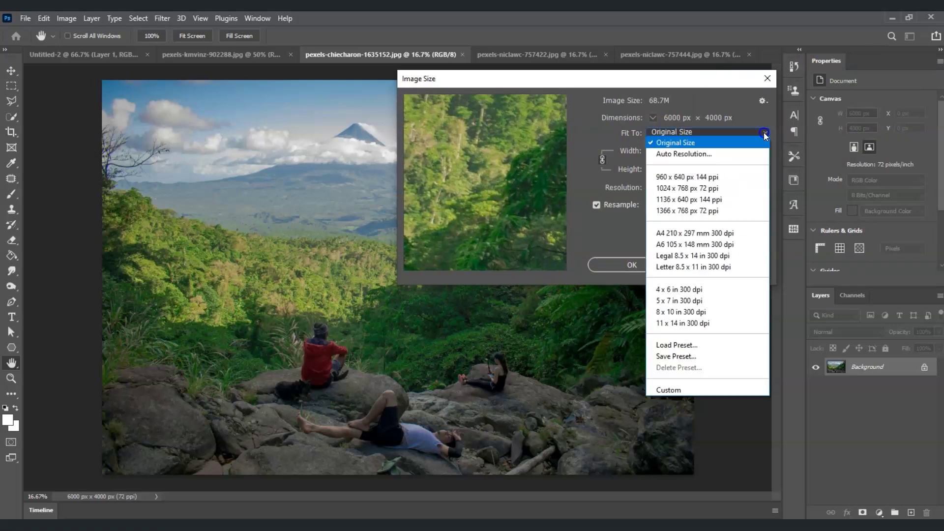
{"action": "left_click", "coordinate": [720, 182]}
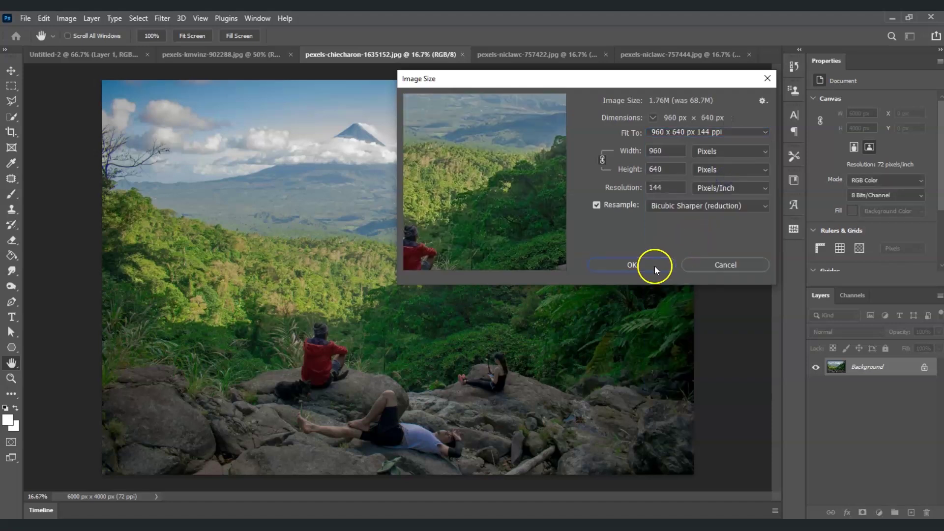
{"action": "left_click", "coordinate": [654, 266]}
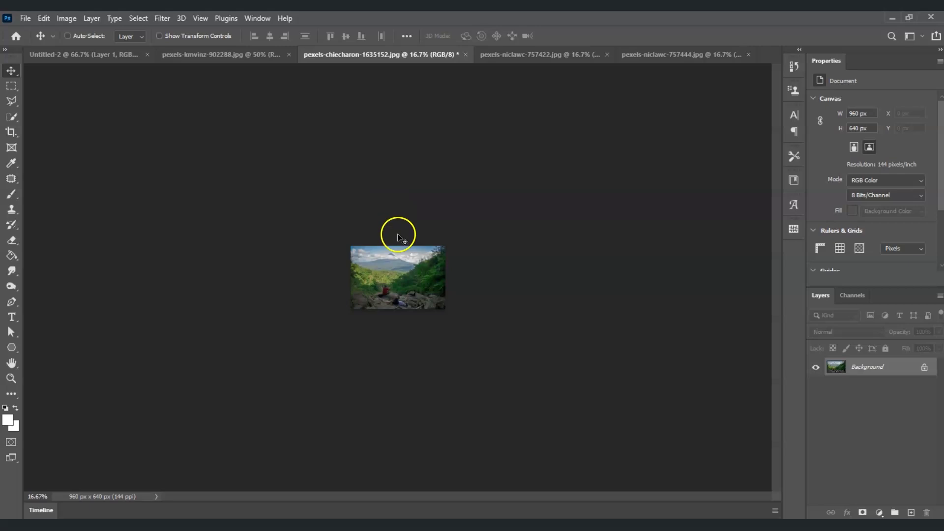
- Bring the volcano photo into the PHILIPPINES artwork, scaled down over the middle letters
{"action": "left_click_drag", "start_coordinate": [396, 273], "coordinate": [448, 324]}
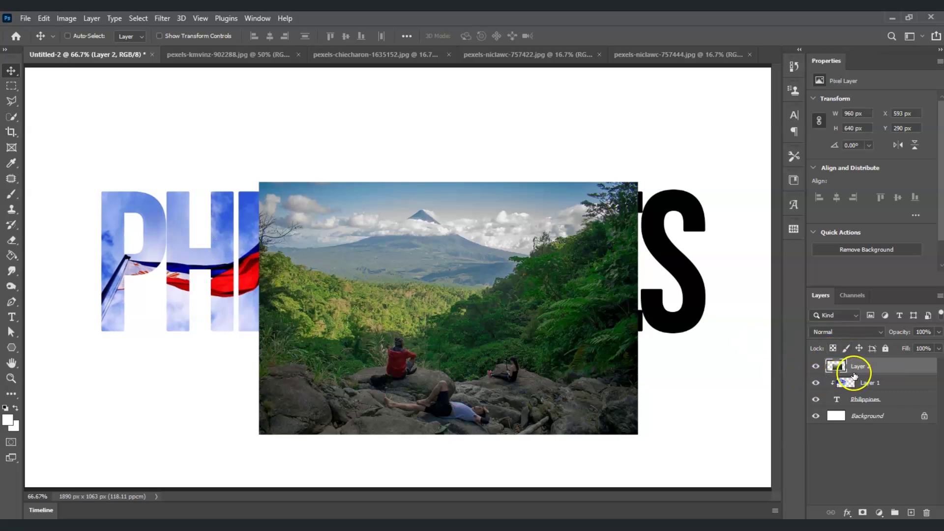
{"action": "key", "text": "ctrl+t"}
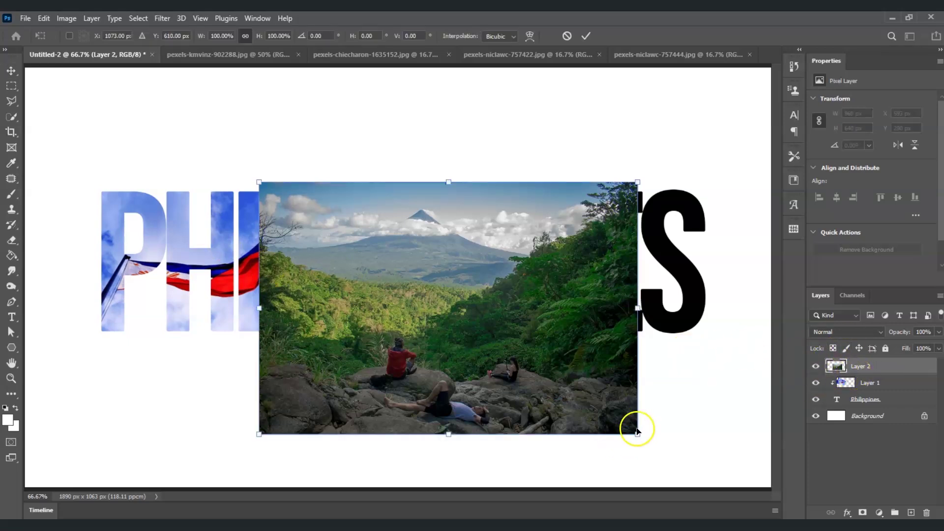
{"action": "left_click_drag", "start_coordinate": [640, 432], "coordinate": [525, 354]}
{"action": "mouse_move", "coordinate": [327, 255]}
{"action": "left_mouse_down"}
{"action": "mouse_move", "coordinate": [386, 312]}
{"action": "mouse_move", "coordinate": [325, 270]}
{"action": "mouse_move", "coordinate": [330, 261]}
{"action": "left_mouse_up"}
{"action": "key", "text": "Return"}
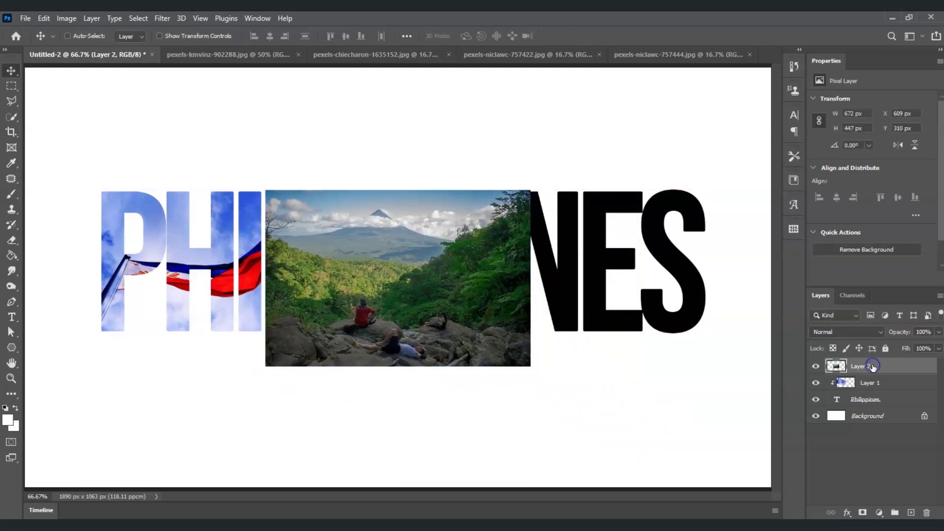
- Clip Layer 2 to the text, enlarge it about 127% to 853 × 568 px, and nudge it up
{"action": "right_click", "coordinate": [872, 364]}
{"action": "left_click", "coordinate": [742, 247]}
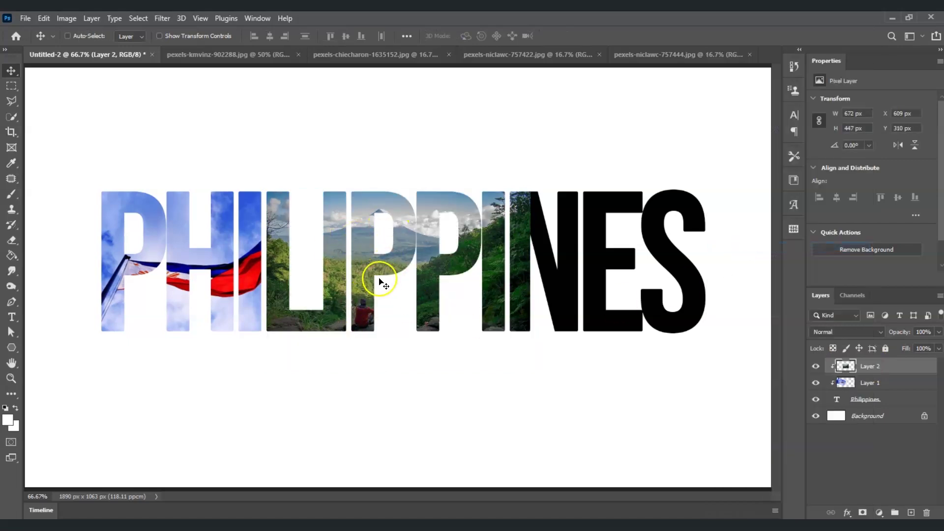
{"action": "left_click_drag", "start_coordinate": [379, 283], "coordinate": [417, 312]}
{"action": "key", "text": "ctrl+t"}
{"action": "left_click_drag", "start_coordinate": [353, 255], "coordinate": [421, 349]}
{"action": "key", "text": "Return"}
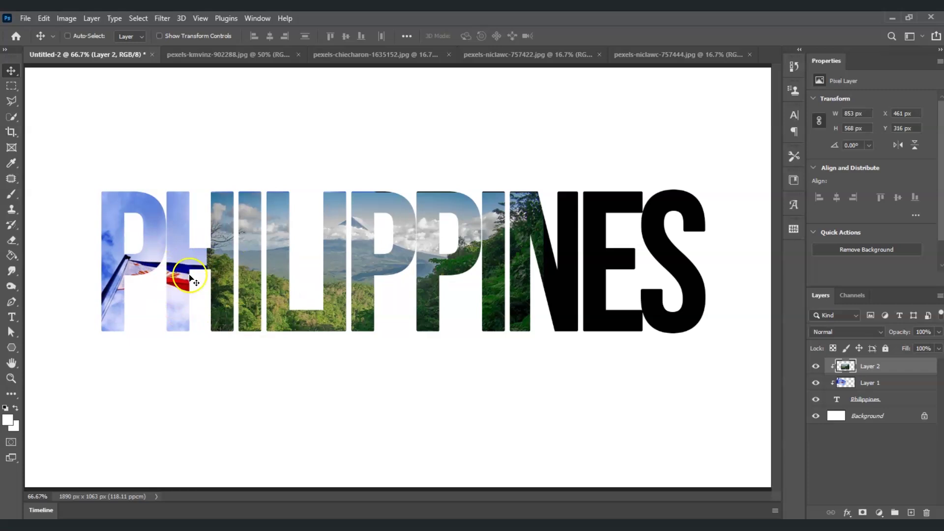
{"action": "key", "text": "Up"}
{"action": "key", "text": "Up"}
{"action": "key", "text": "Up"}
{"action": "key", "text": "Up"}
{"action": "key", "text": "Up"}
{"action": "key", "text": "Up"}
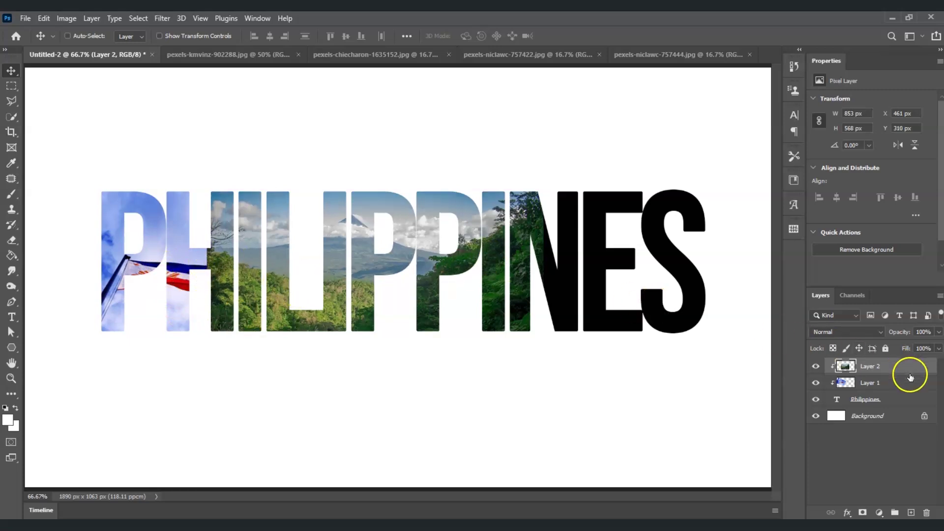
{"action": "left_click", "coordinate": [884, 369]}
- Add a layer mask to Layer 2, paint black to reveal the flag and white to restore the L
{"action": "left_click", "coordinate": [863, 513]}
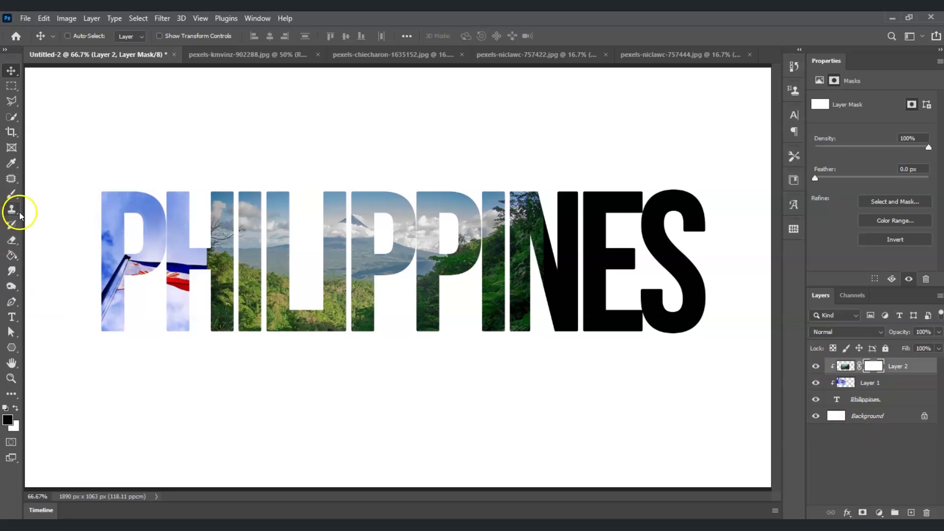
{"action": "left_click", "coordinate": [12, 195]}
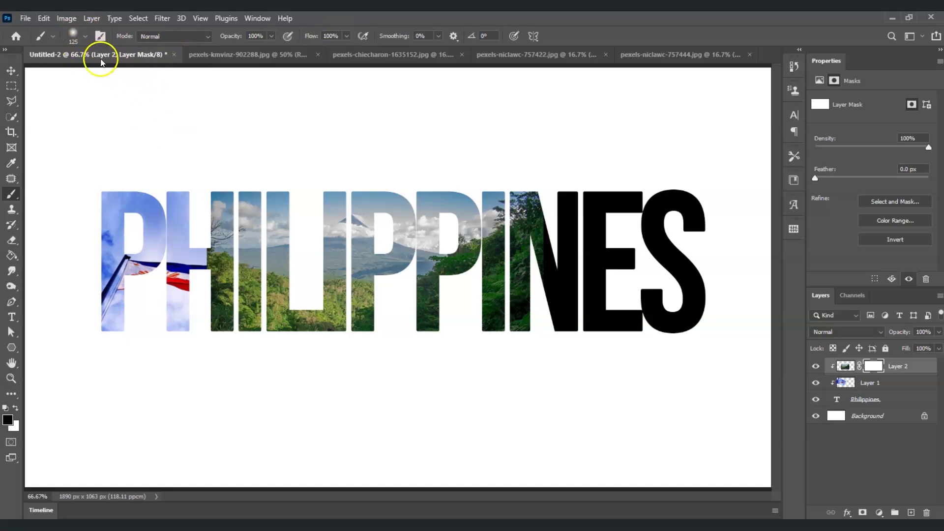
{"action": "mouse_move", "coordinate": [222, 191]}
{"action": "left_mouse_down"}
{"action": "mouse_move", "coordinate": [226, 353]}
{"action": "mouse_move", "coordinate": [245, 341]}
{"action": "mouse_move", "coordinate": [252, 315]}
{"action": "mouse_move", "coordinate": [249, 190]}
{"action": "mouse_move", "coordinate": [283, 220]}
{"action": "mouse_move", "coordinate": [284, 202]}
{"action": "mouse_move", "coordinate": [282, 264]}
{"action": "left_mouse_up"}
{"action": "key", "text": "x"}
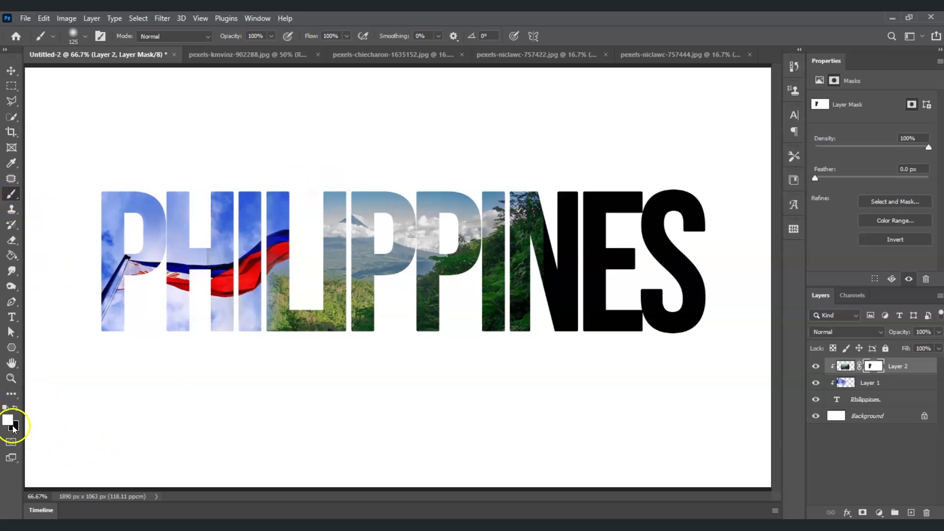
{"action": "mouse_move", "coordinate": [287, 217]}
{"action": "left_mouse_down"}
{"action": "mouse_move", "coordinate": [286, 244]}
{"action": "mouse_move", "coordinate": [286, 196]}
{"action": "mouse_move", "coordinate": [292, 288]}
{"action": "mouse_move", "coordinate": [280, 331]}
{"action": "left_mouse_up"}
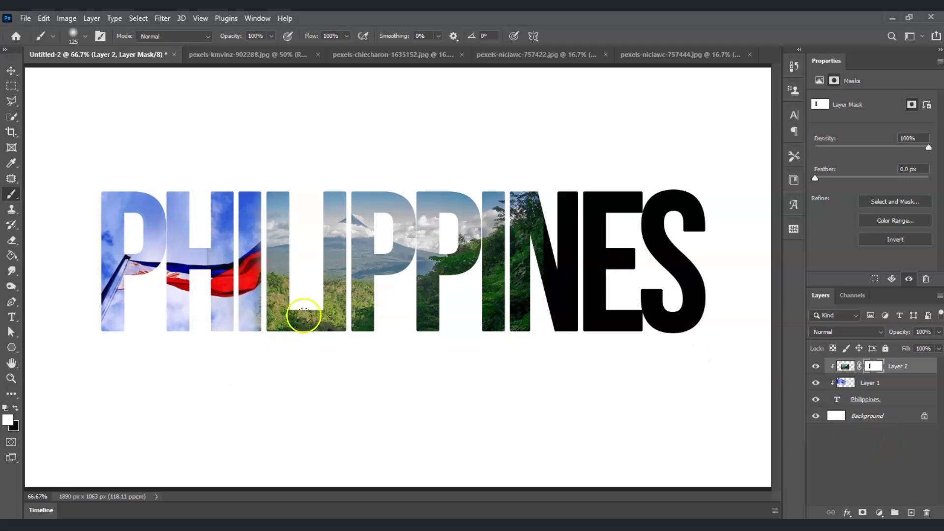
- Resize the cathedral photo to 960 × 640 px at 144 ppi and drag it into Untitled-2 as Layer 3
{"action": "left_click", "coordinate": [521, 54]}
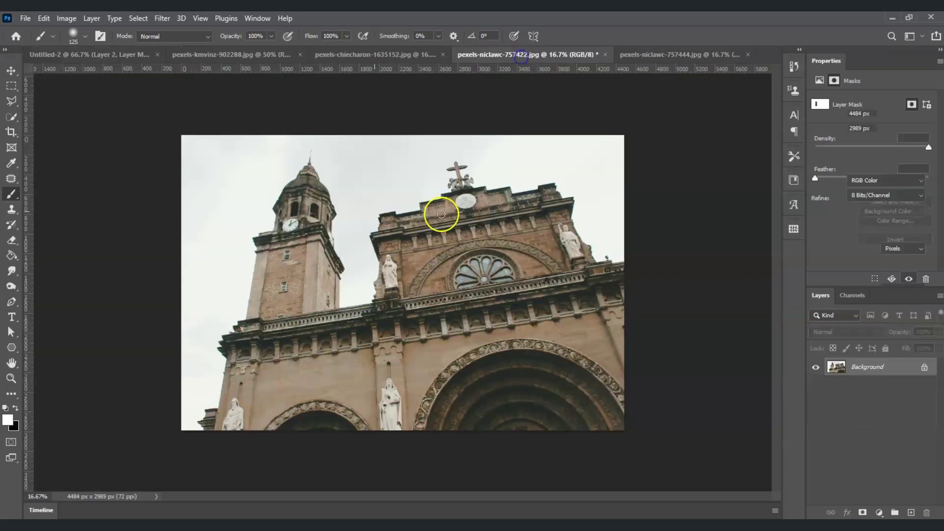
{"action": "left_click", "coordinate": [10, 70]}
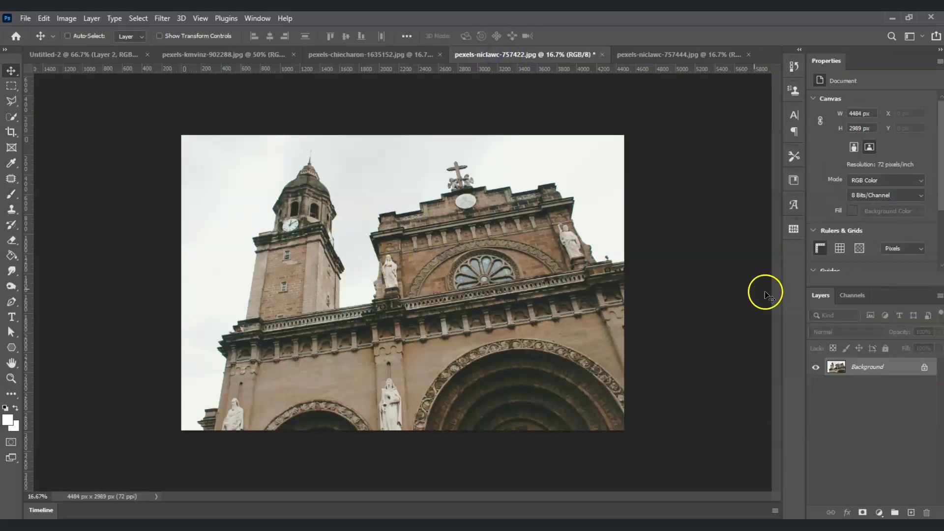
{"action": "left_click", "coordinate": [878, 367]}
{"action": "left_click", "coordinate": [63, 17]}
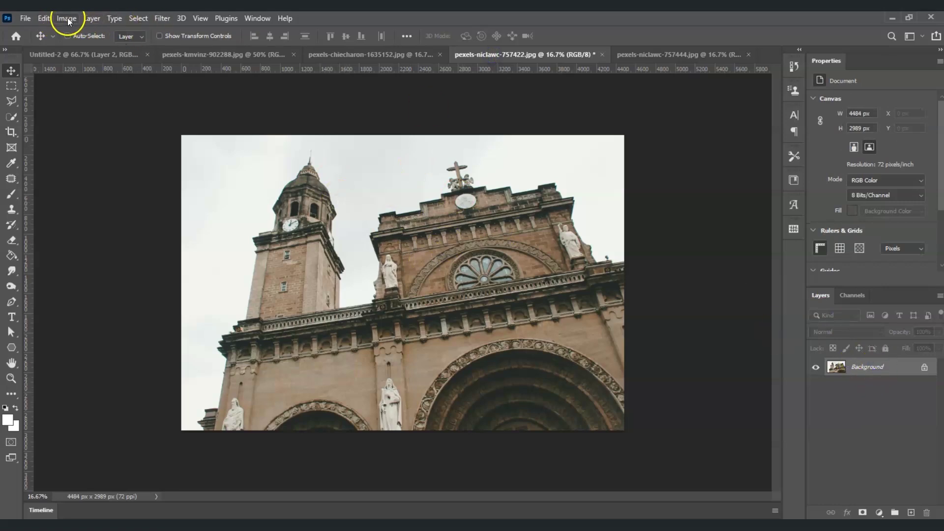
{"action": "left_click", "coordinate": [67, 18]}
{"action": "left_click", "coordinate": [91, 106]}
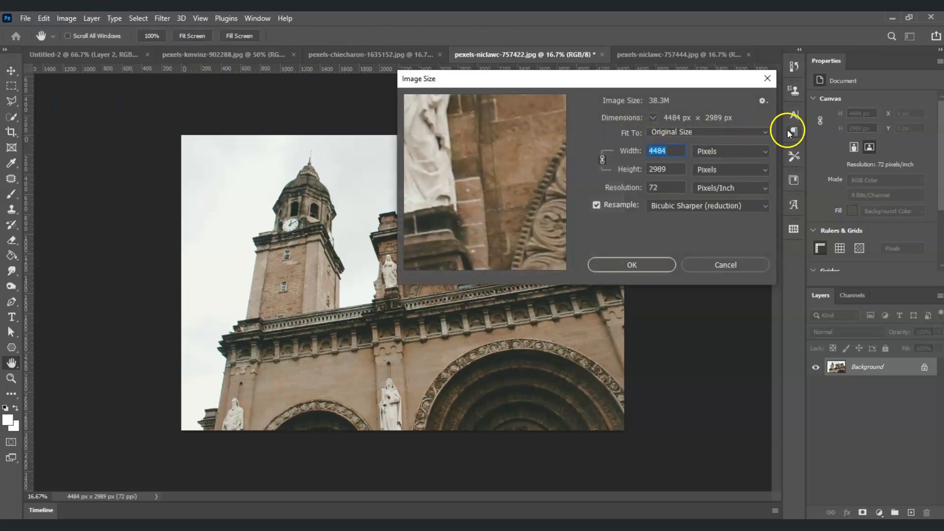
{"action": "left_click", "coordinate": [767, 131]}
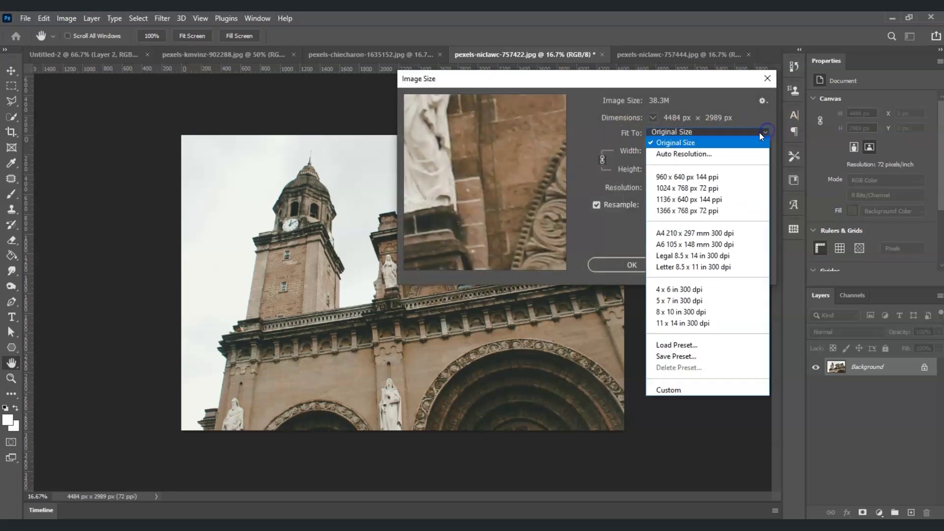
{"action": "left_click", "coordinate": [736, 178]}
{"action": "left_click", "coordinate": [633, 267]}
{"action": "key", "text": "v"}
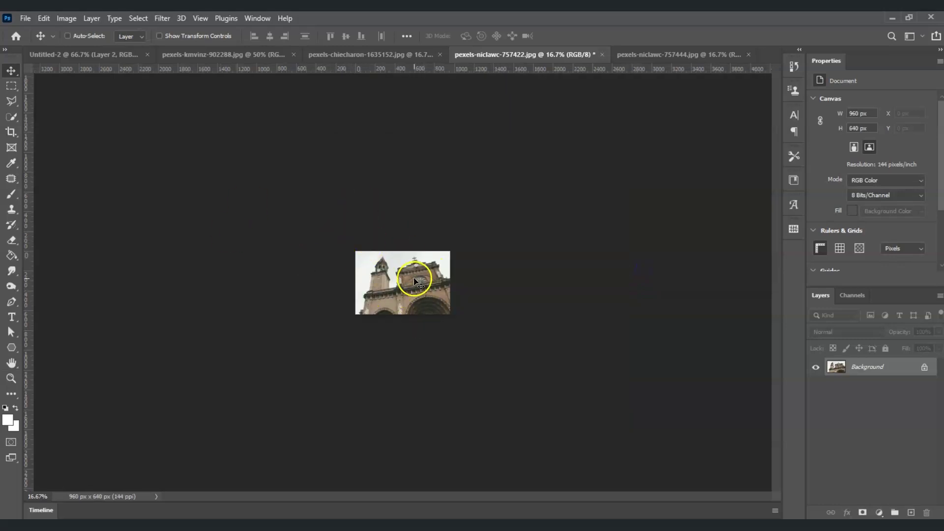
{"action": "left_click_drag", "start_coordinate": [414, 282], "coordinate": [515, 327]}
- Shrink the cathedral photo to about 57% and position it between the P and S
{"action": "key", "text": "ctrl+r"}
{"action": "left_click", "coordinate": [890, 376]}
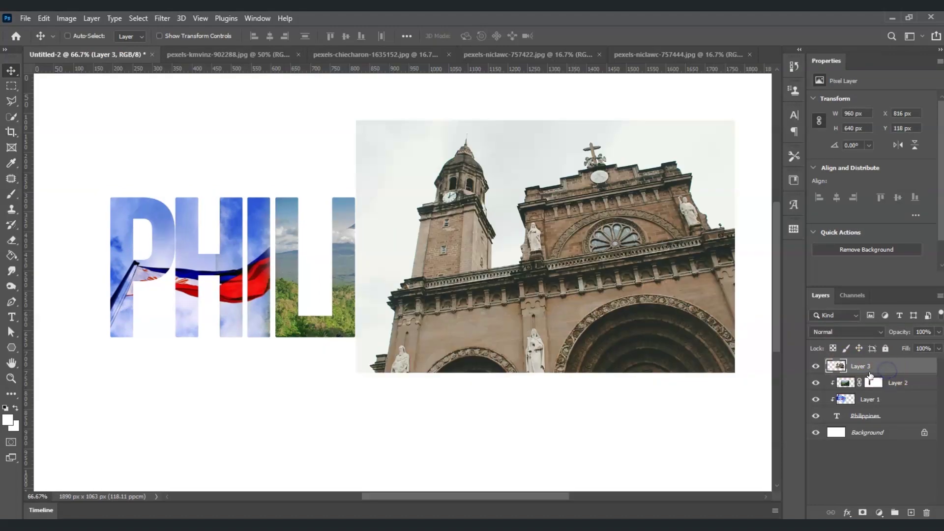
{"action": "key", "text": "ctrl+t"}
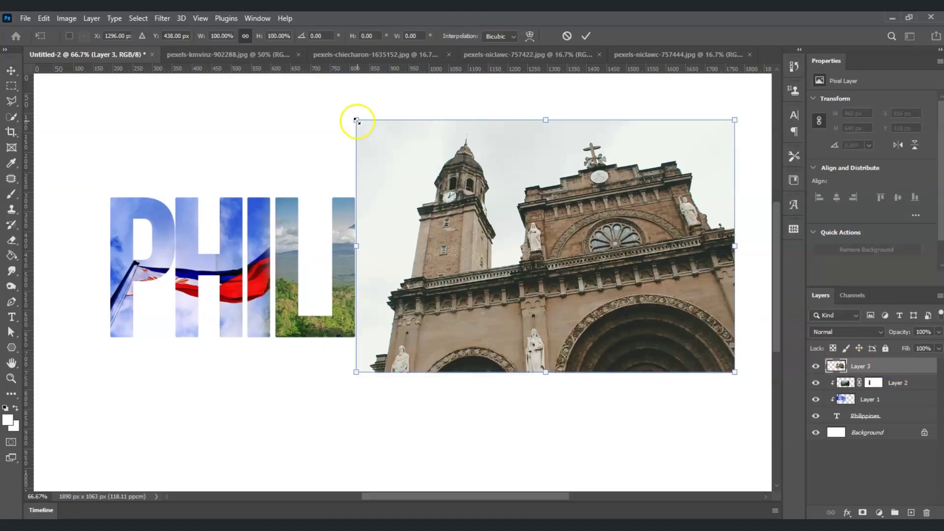
{"action": "left_click_drag", "start_coordinate": [355, 119], "coordinate": [516, 226]}
{"action": "left_click_drag", "start_coordinate": [610, 334], "coordinate": [522, 298]}
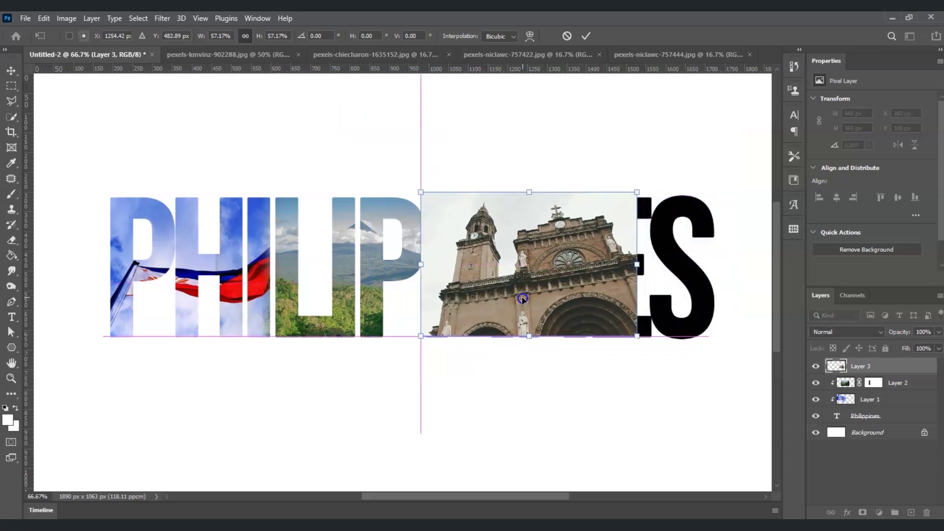
{"action": "left_click_drag", "start_coordinate": [626, 268], "coordinate": [632, 266]}
{"action": "left_click_drag", "start_coordinate": [556, 292], "coordinate": [542, 292]}
{"action": "mouse_move", "coordinate": [430, 288]}
{"action": "left_mouse_down"}
{"action": "mouse_move", "coordinate": [455, 289]}
{"action": "mouse_move", "coordinate": [435, 289]}
{"action": "left_mouse_up"}
{"action": "left_click", "coordinate": [873, 366]}
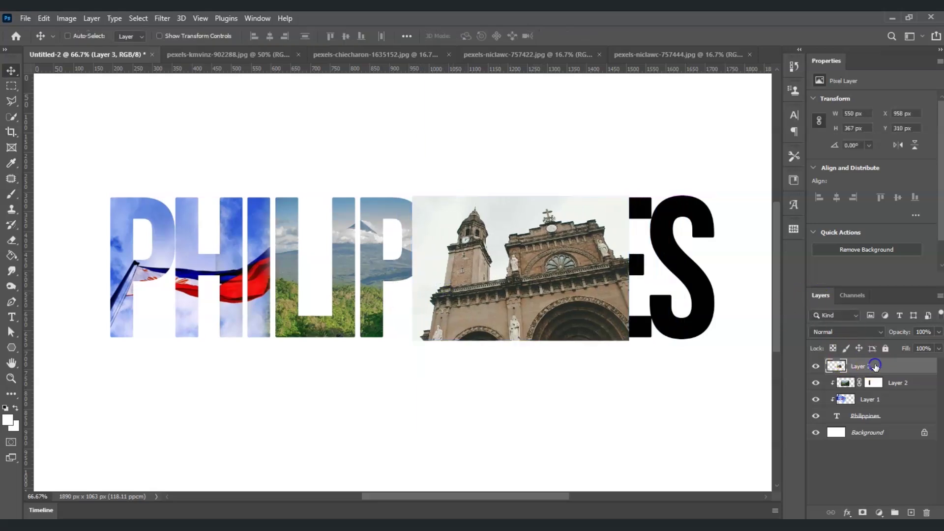
- Clip the cathedral photo into the text and refit it to 543 × 362 px over P-P-I-N
{"action": "right_click", "coordinate": [875, 367]}
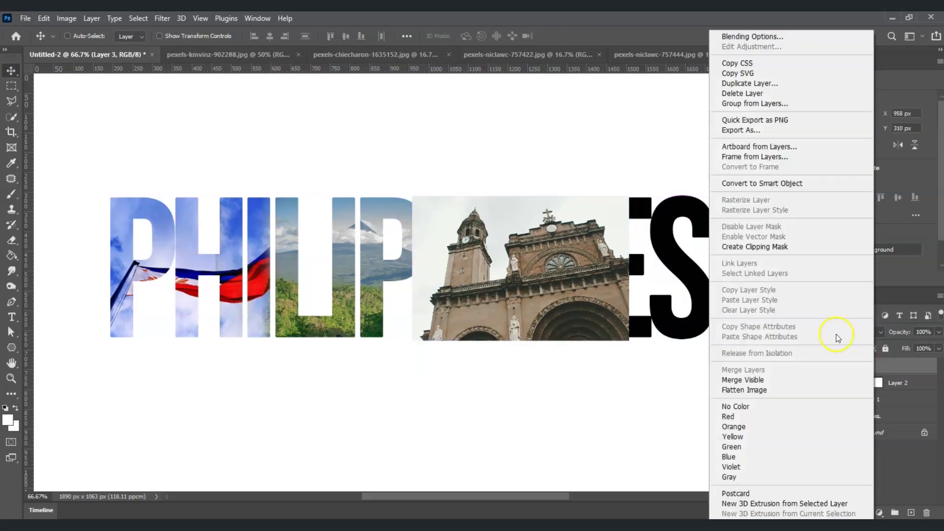
{"action": "left_click", "coordinate": [785, 247]}
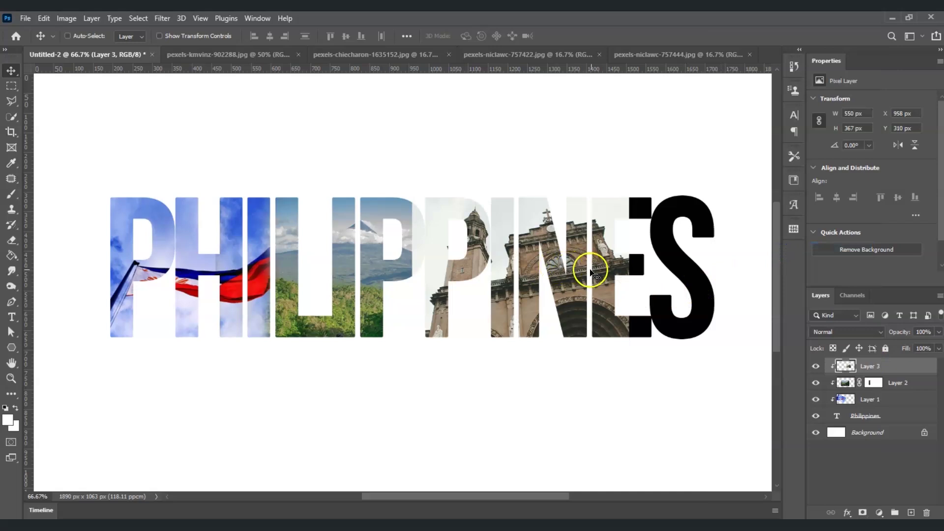
{"action": "key", "text": "ctrl"}
{"action": "key", "text": "ctrl+t"}
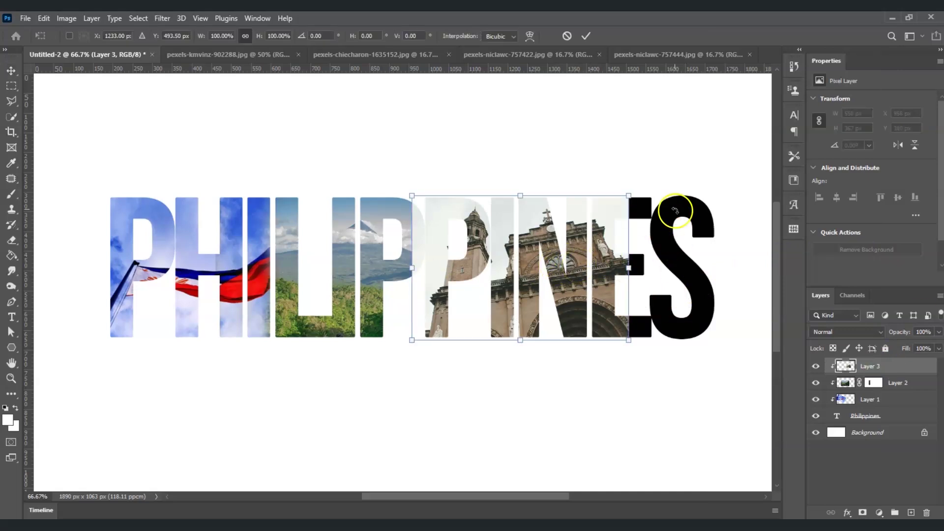
{"action": "left_click_drag", "start_coordinate": [629, 196], "coordinate": [621, 193]}
{"action": "left_click_drag", "start_coordinate": [493, 309], "coordinate": [470, 309]}
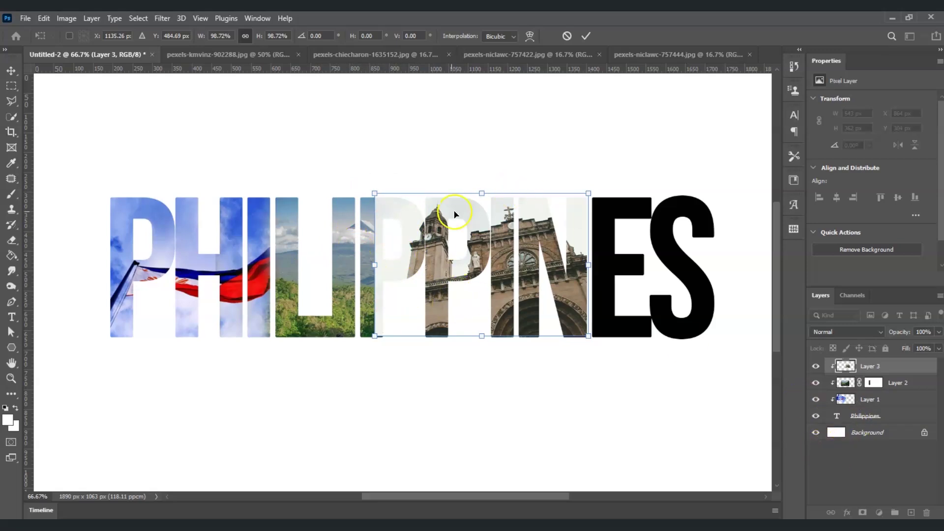
{"action": "key", "text": "Return"}
{"action": "left_click", "coordinate": [887, 372]}
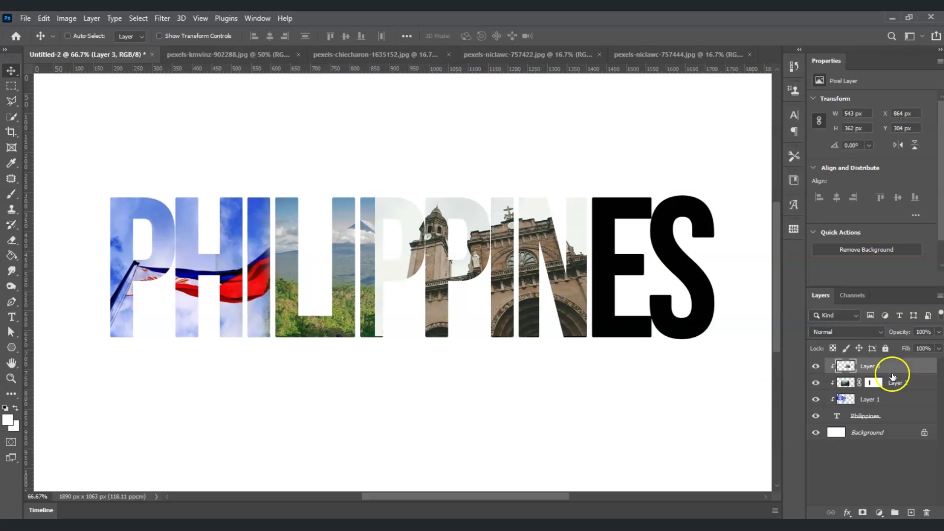
- Add a layer mask to Layer 3, paint out its left edge, then switch to the hills photo
{"action": "left_click", "coordinate": [864, 513]}
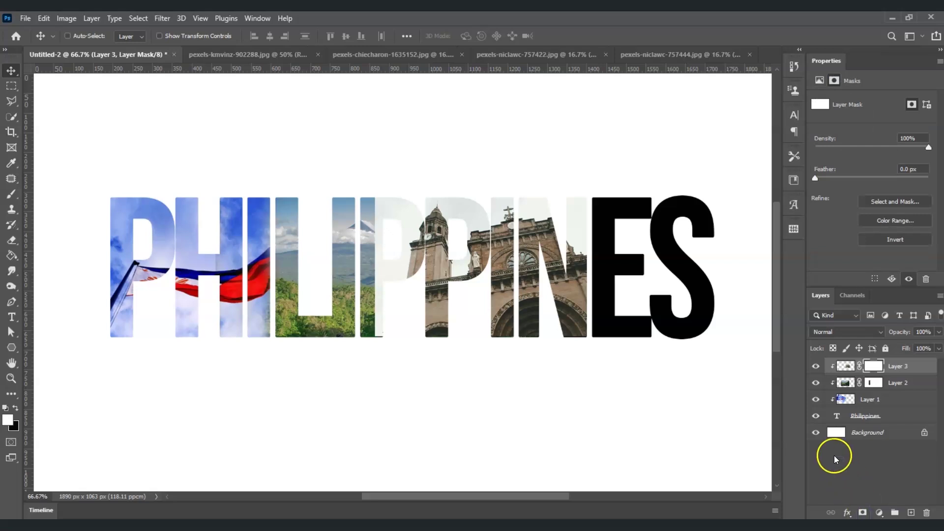
{"action": "left_click", "coordinate": [11, 196]}
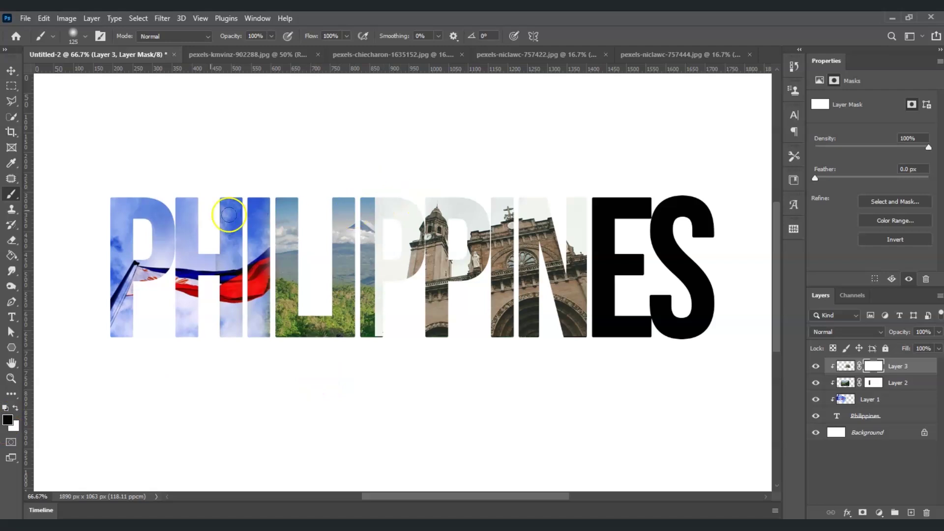
{"action": "mouse_move", "coordinate": [422, 284]}
{"action": "left_mouse_down"}
{"action": "mouse_move", "coordinate": [392, 350]}
{"action": "mouse_move", "coordinate": [380, 261]}
{"action": "mouse_move", "coordinate": [394, 216]}
{"action": "mouse_move", "coordinate": [374, 278]}
{"action": "left_mouse_up"}
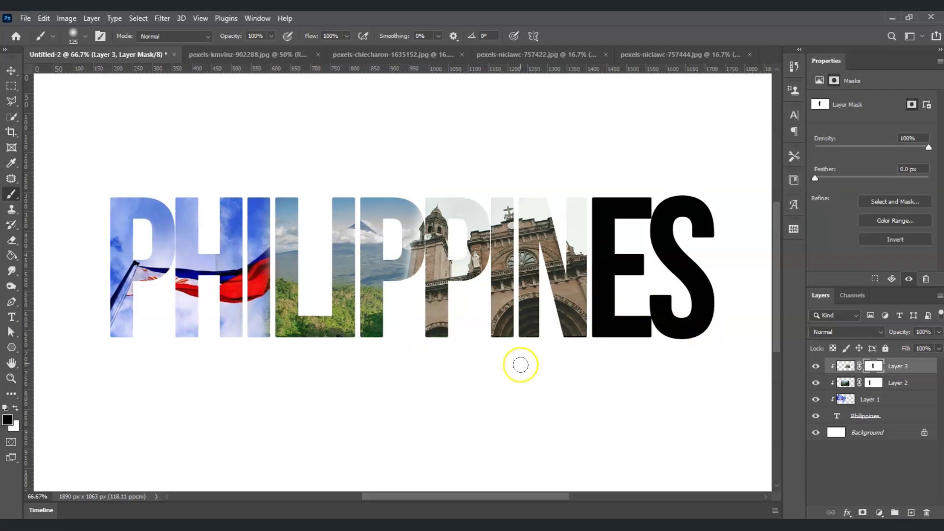
{"action": "left_click", "coordinate": [638, 57]}
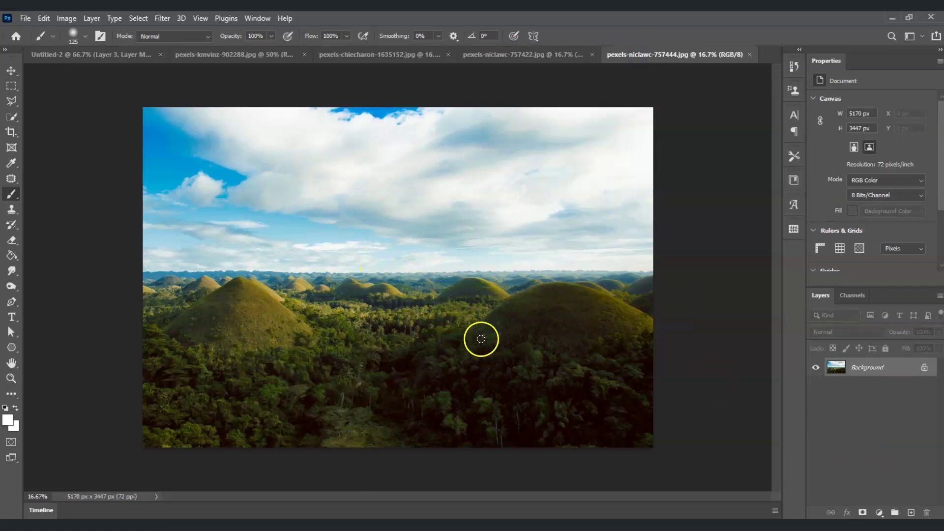
- Apply the 960 x 640 px 144 ppi Fit To preset in Image Size to the hills photo
{"action": "key", "text": "v"}
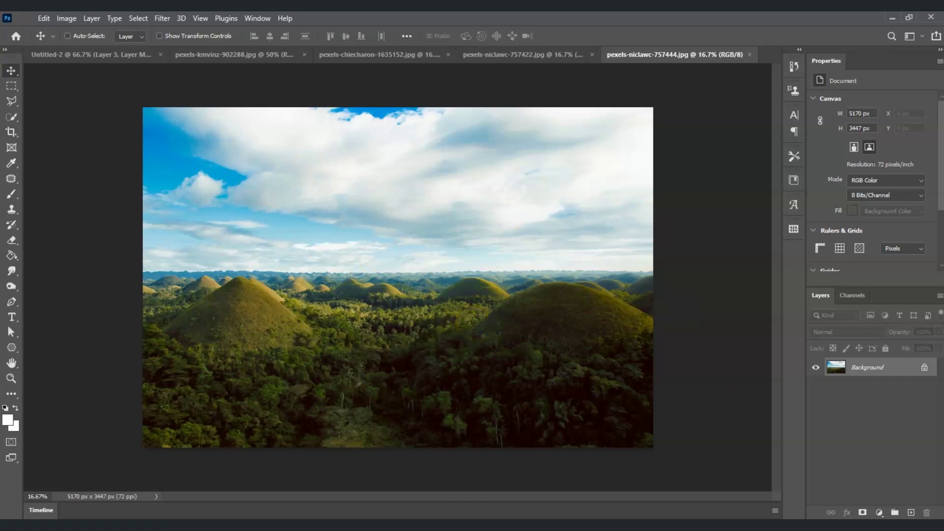
{"action": "left_click", "coordinate": [68, 19]}
{"action": "left_click", "coordinate": [134, 104]}
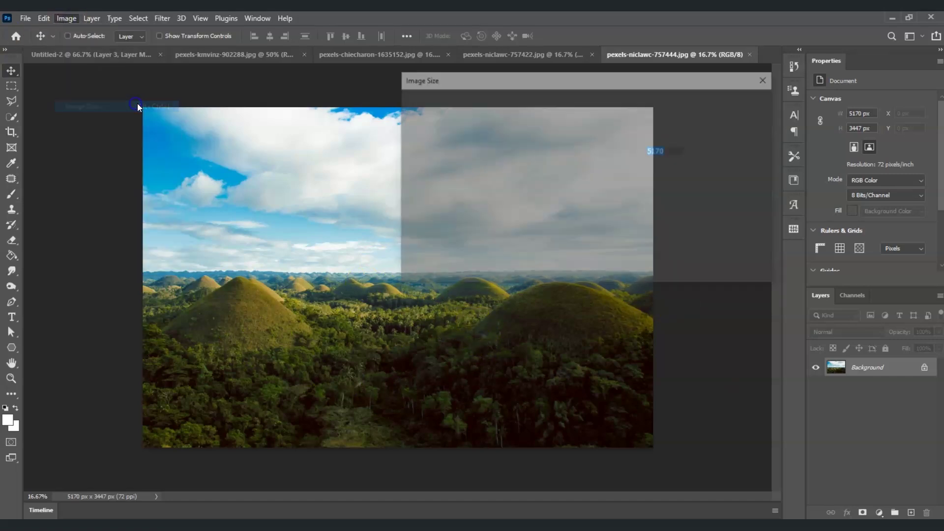
{"action": "left_click", "coordinate": [711, 132]}
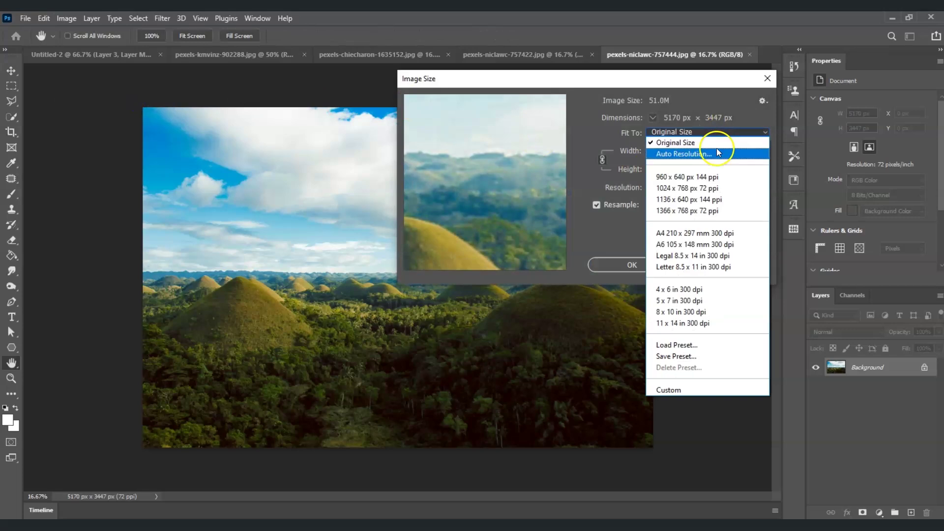
{"action": "left_click", "coordinate": [713, 177]}
{"action": "left_click", "coordinate": [632, 265]}
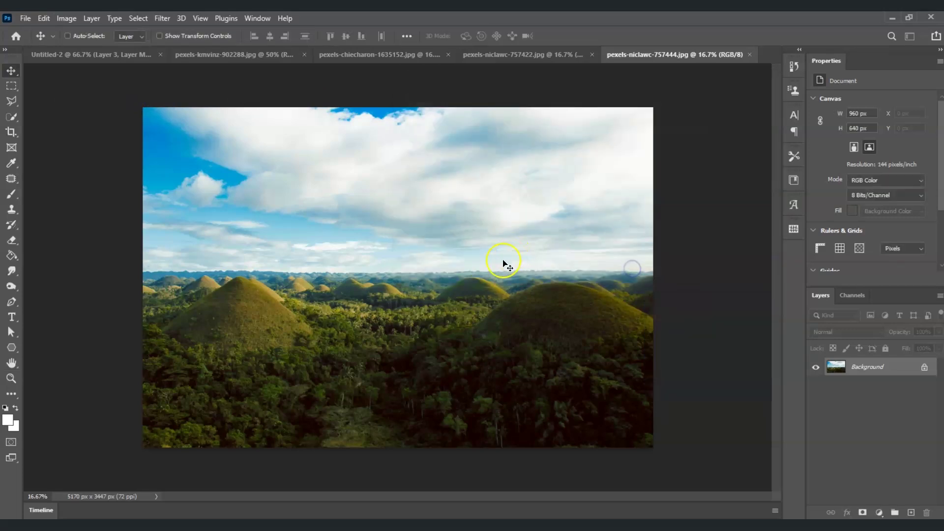
- Drag the hills photo into the Untitled-2 poster and clip it into the letters
{"action": "left_click_drag", "start_coordinate": [406, 280], "coordinate": [639, 265]}
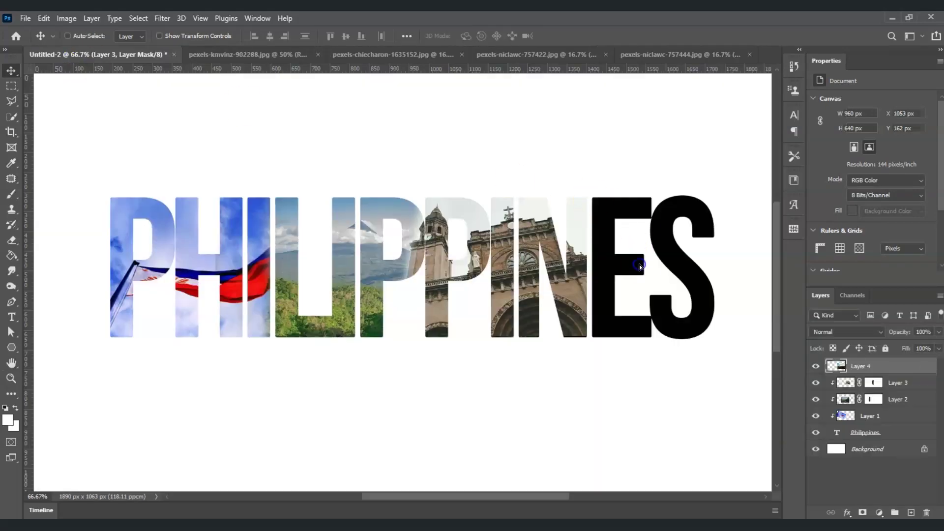
{"action": "right_click", "coordinate": [893, 372]}
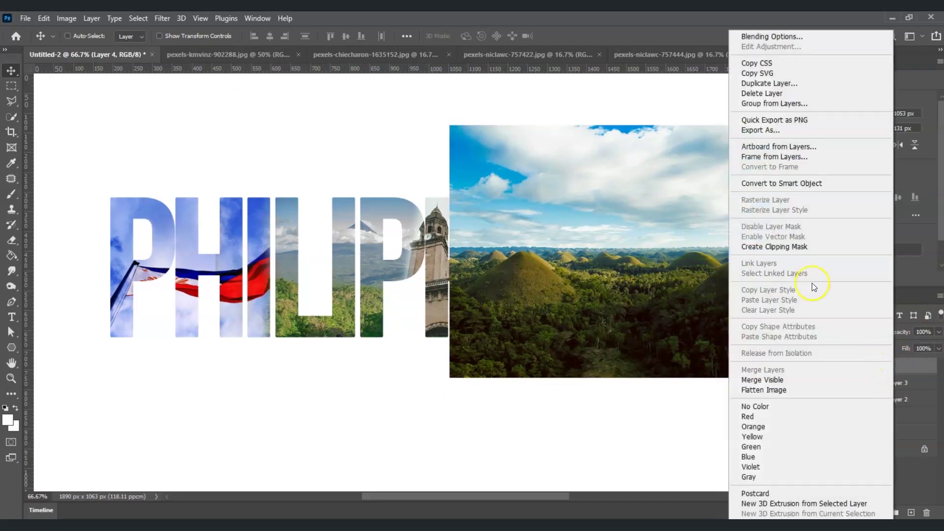
{"action": "left_click", "coordinate": [748, 245]}
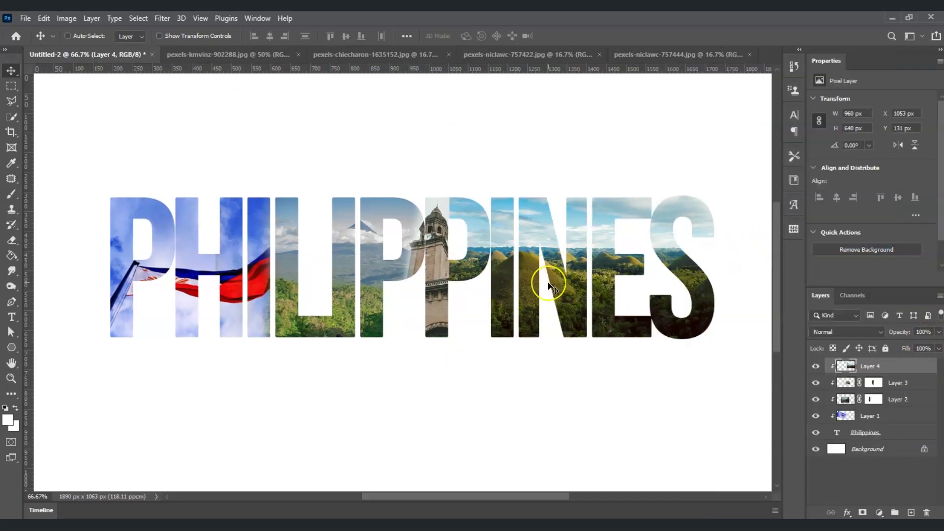
- Scale the hills photo down to 631 × 422 px to fill the final letters NES
{"action": "key", "text": "ctrl+t"}
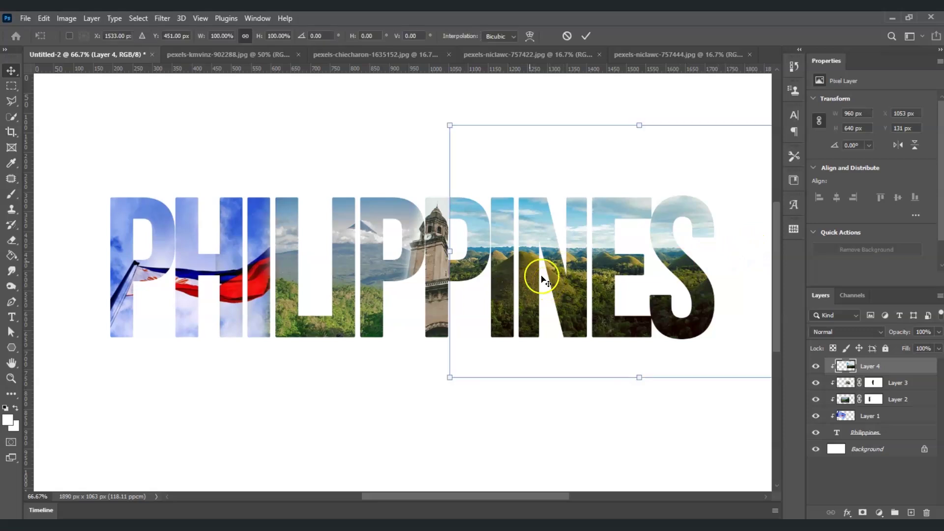
{"action": "left_click_drag", "start_coordinate": [449, 126], "coordinate": [590, 195]}
{"action": "left_click_drag", "start_coordinate": [635, 373], "coordinate": [648, 350]}
{"action": "key", "text": "Return"}
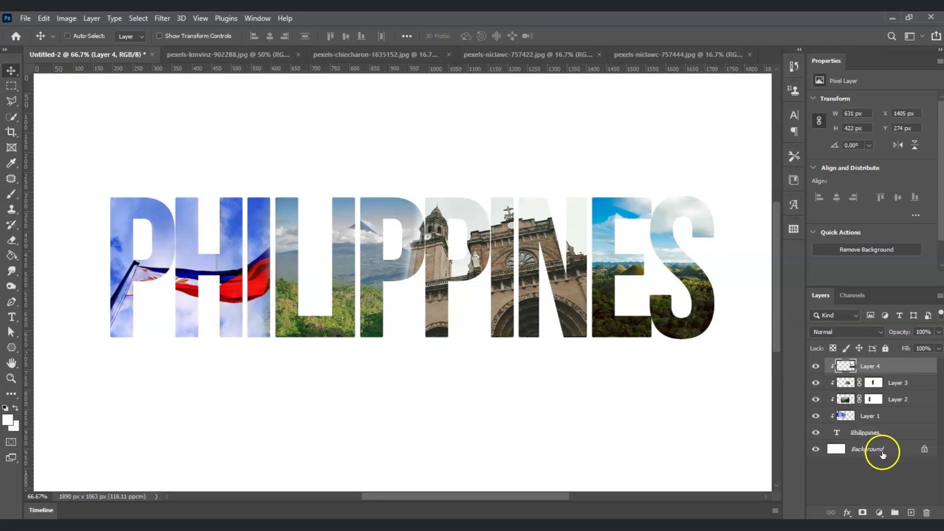
- Open the Philippines text layer's Blending Options and enable a Stroke
{"action": "left_click", "coordinate": [893, 435]}
{"action": "left_click", "coordinate": [843, 432]}
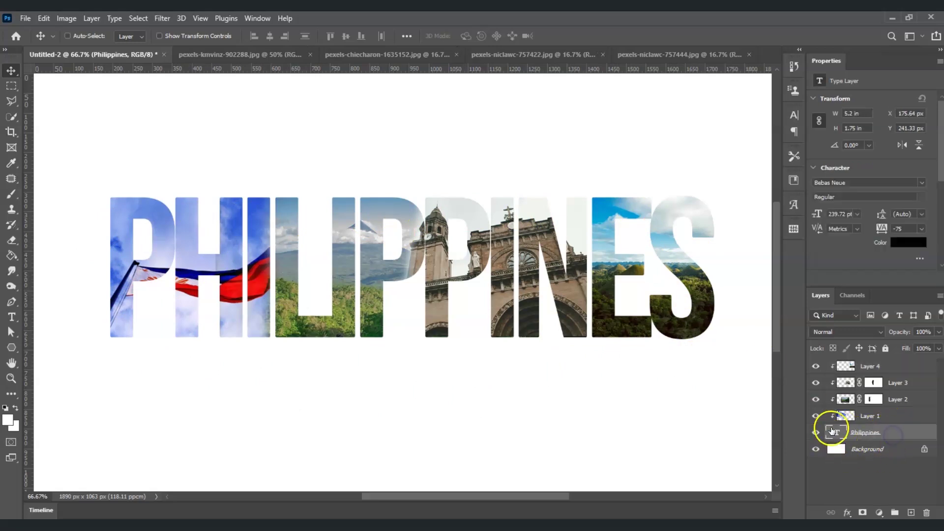
{"action": "right_click", "coordinate": [884, 428]}
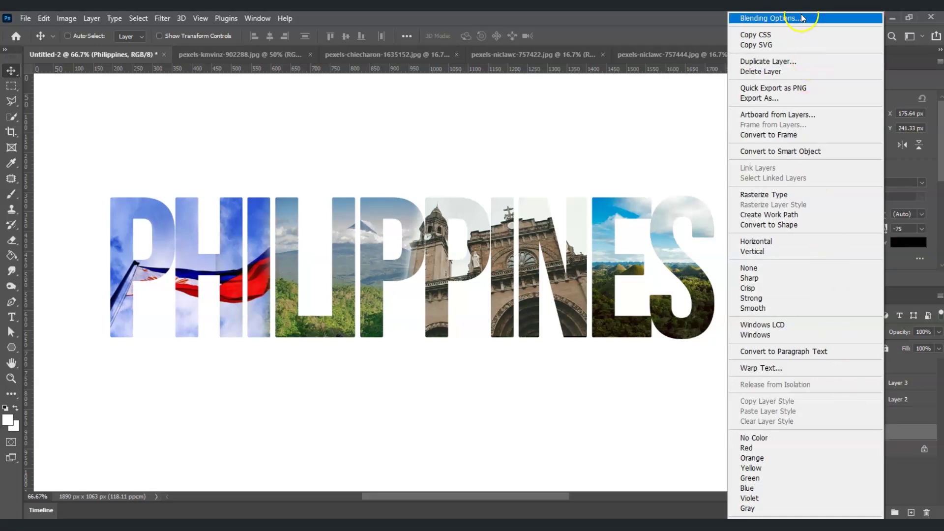
{"action": "key", "text": "Escape"}
{"action": "left_click", "coordinate": [706, 128]}
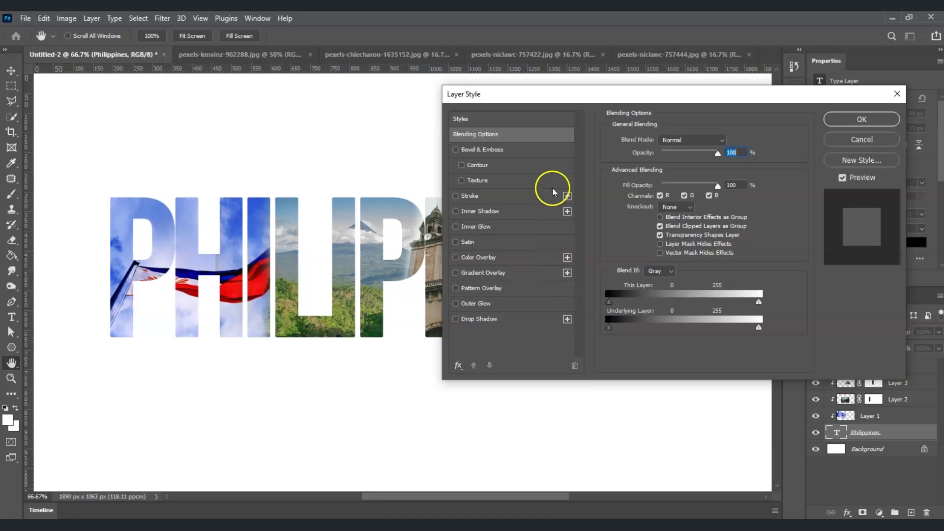
{"action": "left_click", "coordinate": [456, 196]}
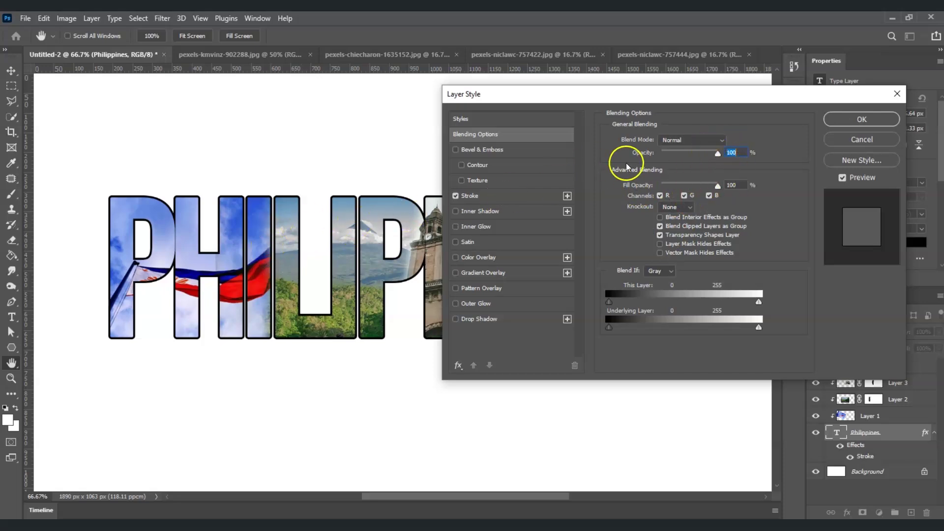
{"action": "left_click", "coordinate": [480, 196]}
- Set the stroke colour to dark navy #071768 and apply the style
{"action": "left_click", "coordinate": [633, 228]}
{"action": "mouse_move", "coordinate": [664, 220]}
{"action": "left_mouse_down"}
{"action": "mouse_move", "coordinate": [674, 173]}
{"action": "mouse_move", "coordinate": [709, 151]}
{"action": "mouse_move", "coordinate": [711, 158]}
{"action": "left_mouse_up"}
{"action": "left_click_drag", "start_coordinate": [793, 186], "coordinate": [792, 136]}
{"action": "left_click", "coordinate": [773, 171]}
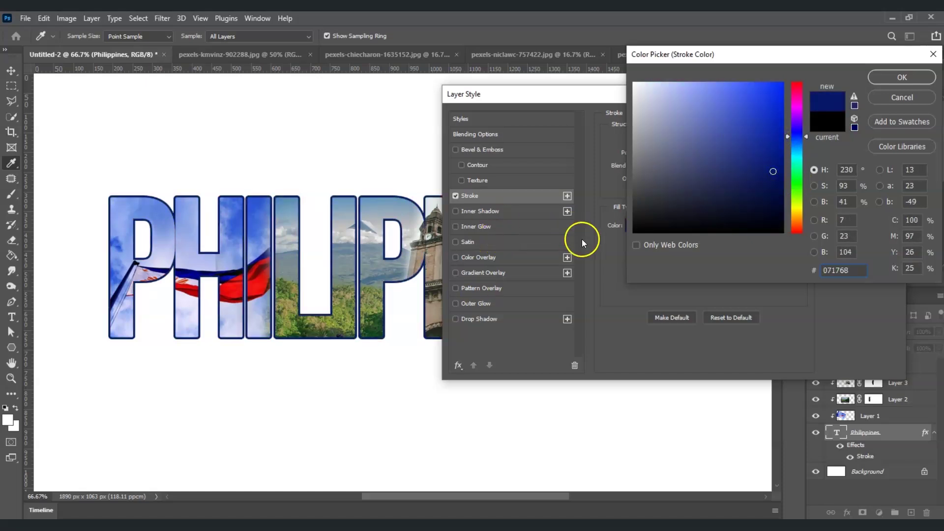
{"action": "left_click", "coordinate": [885, 77]}
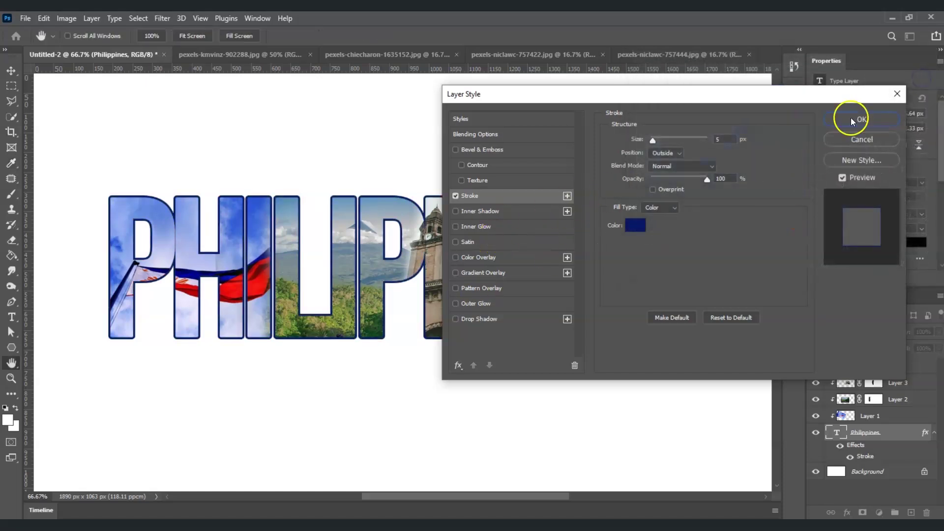
{"action": "left_click", "coordinate": [863, 123]}
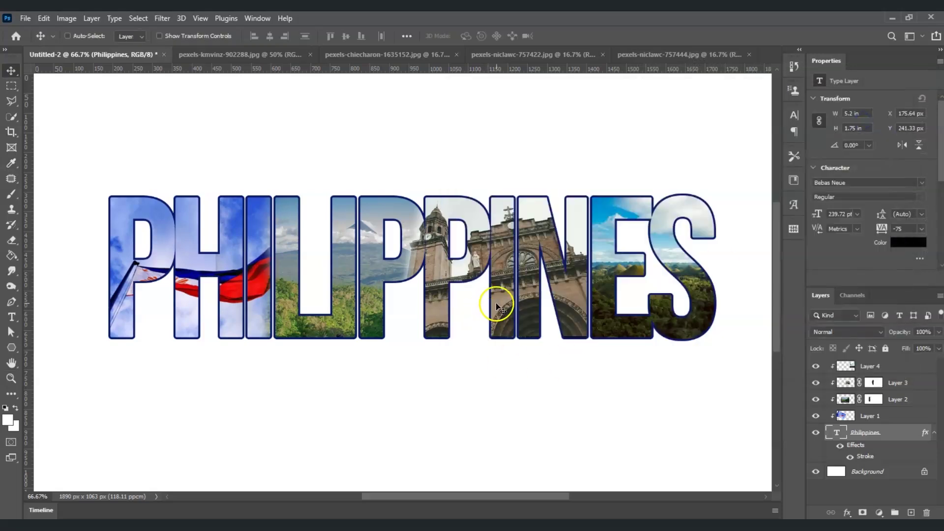